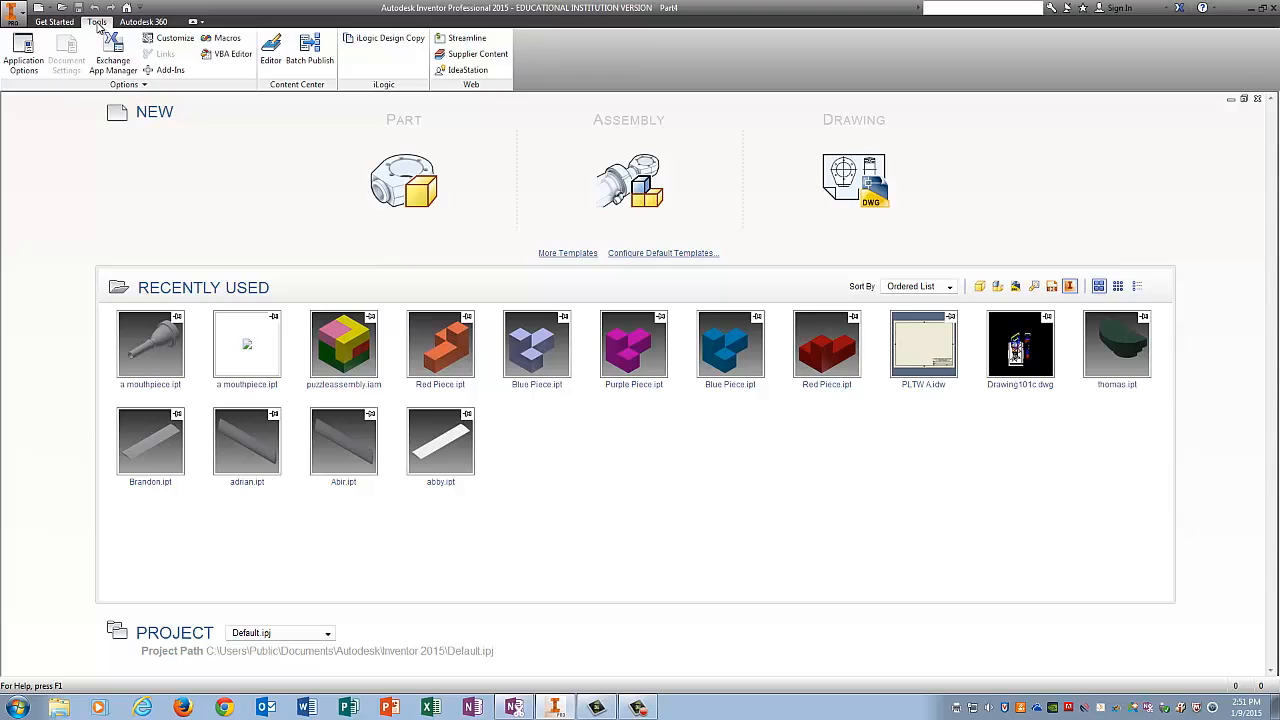
Step: Examine the Deep Blue color scheme in the application options
left_click(20, 55)
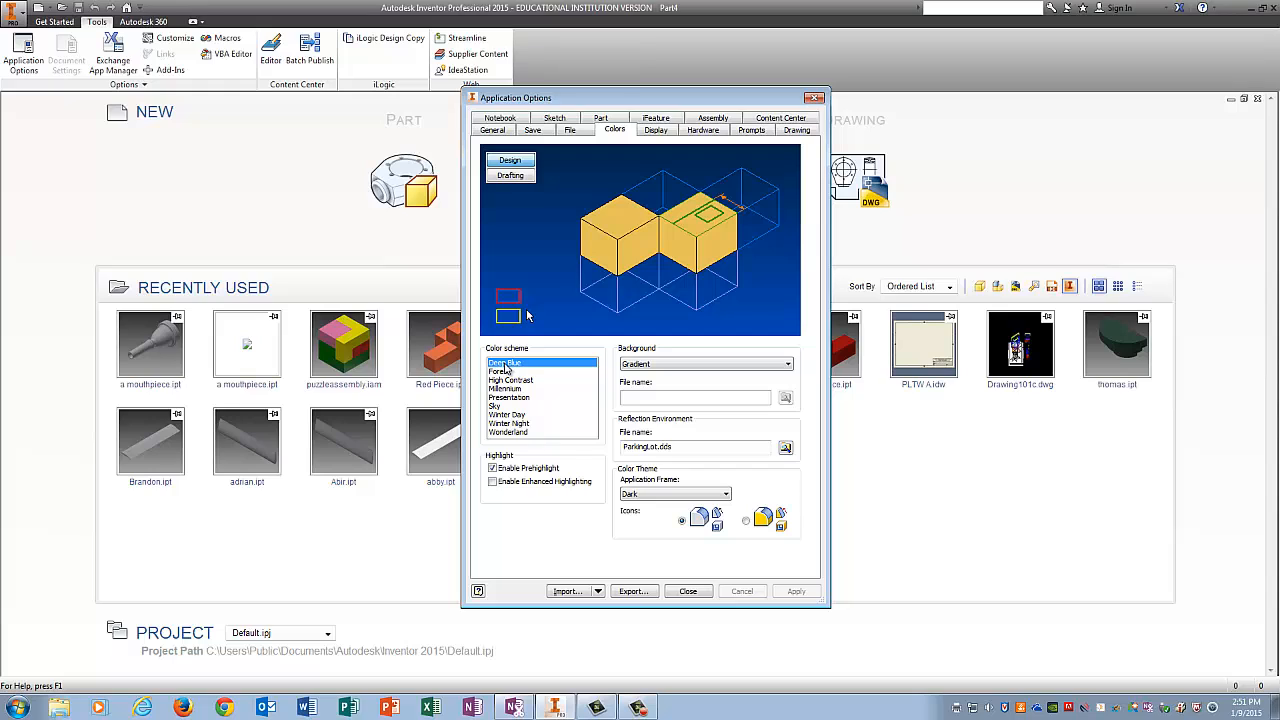
left_click(688, 591)
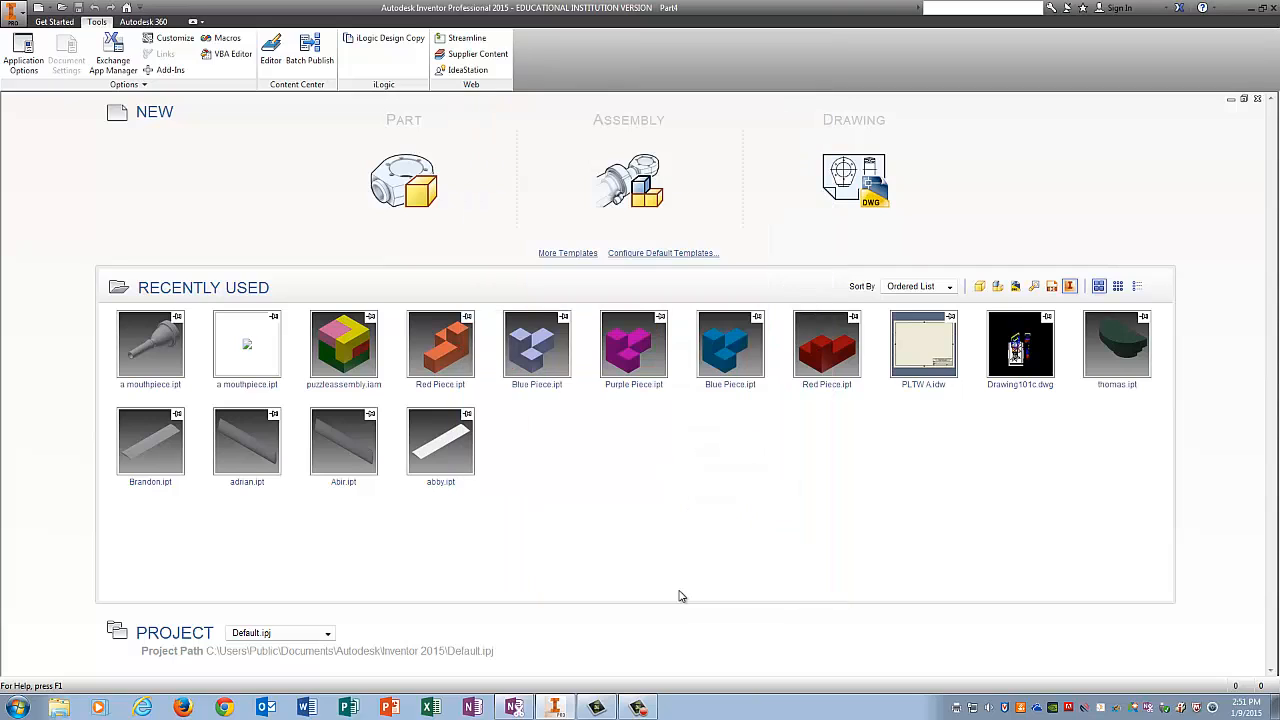
Step: Create a new part from the Standard.ipt template and show it in the home view
left_click(52, 21)
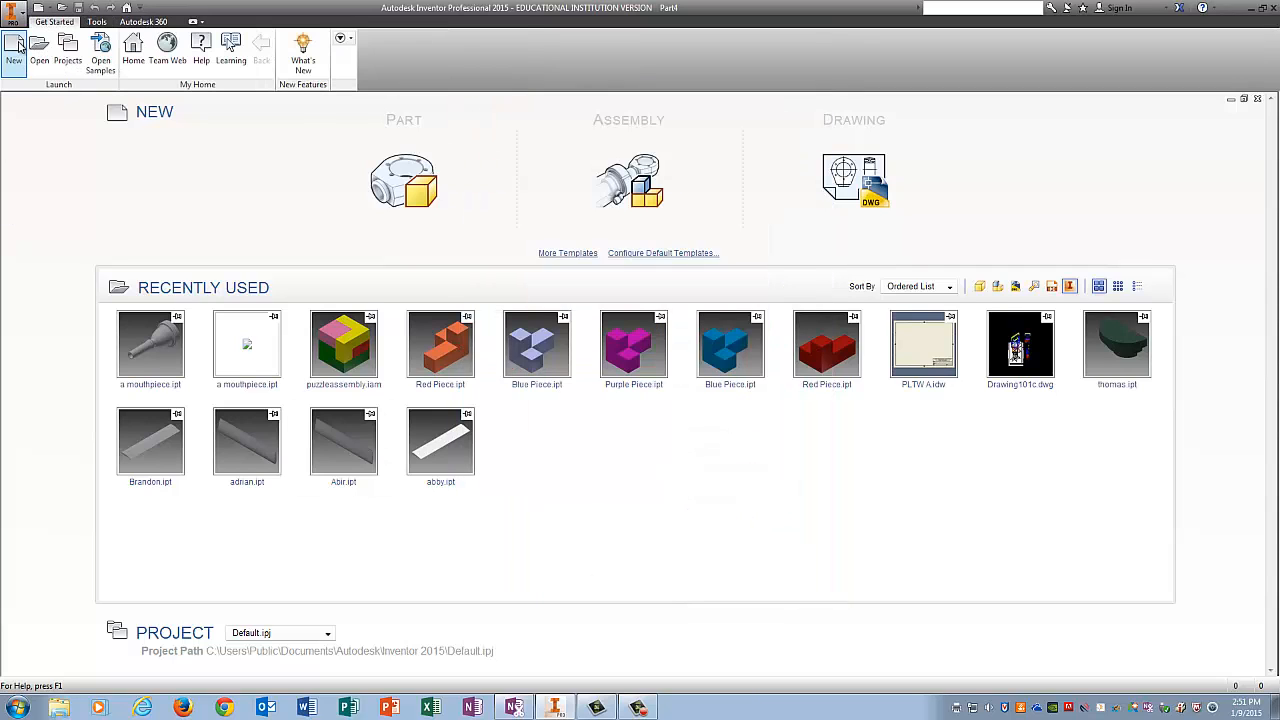
left_click(16, 48)
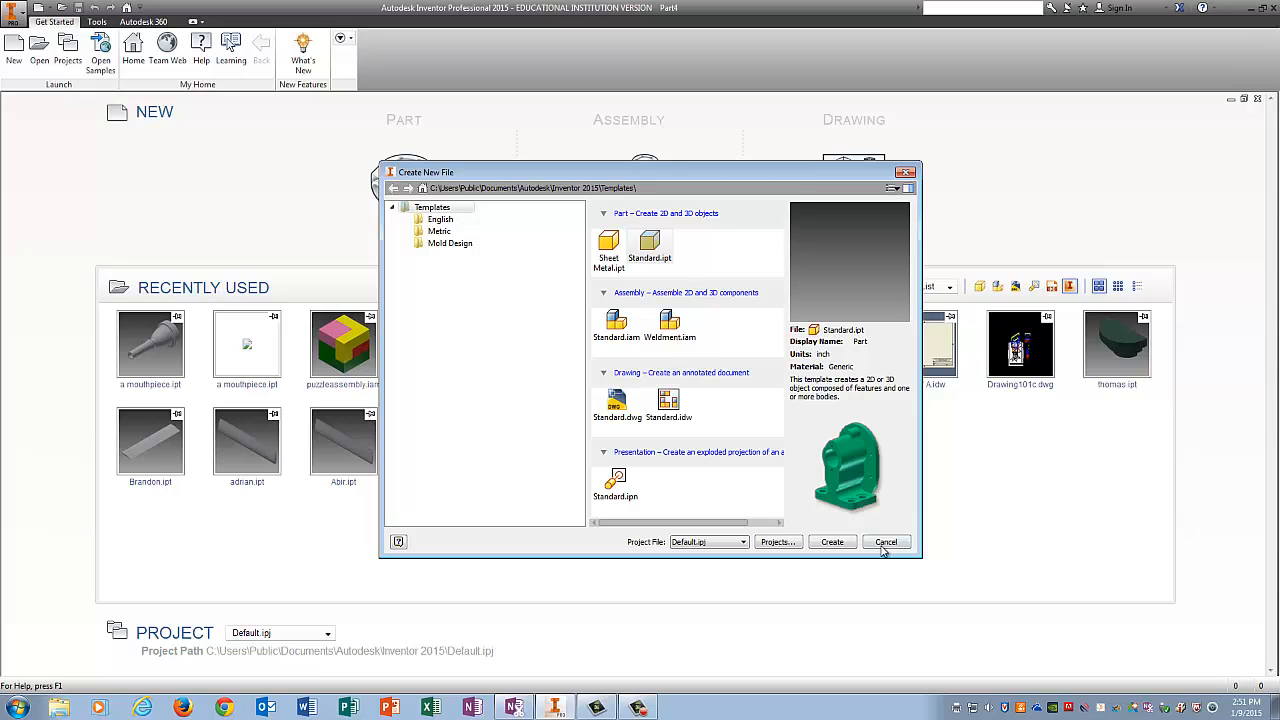
left_click(834, 544)
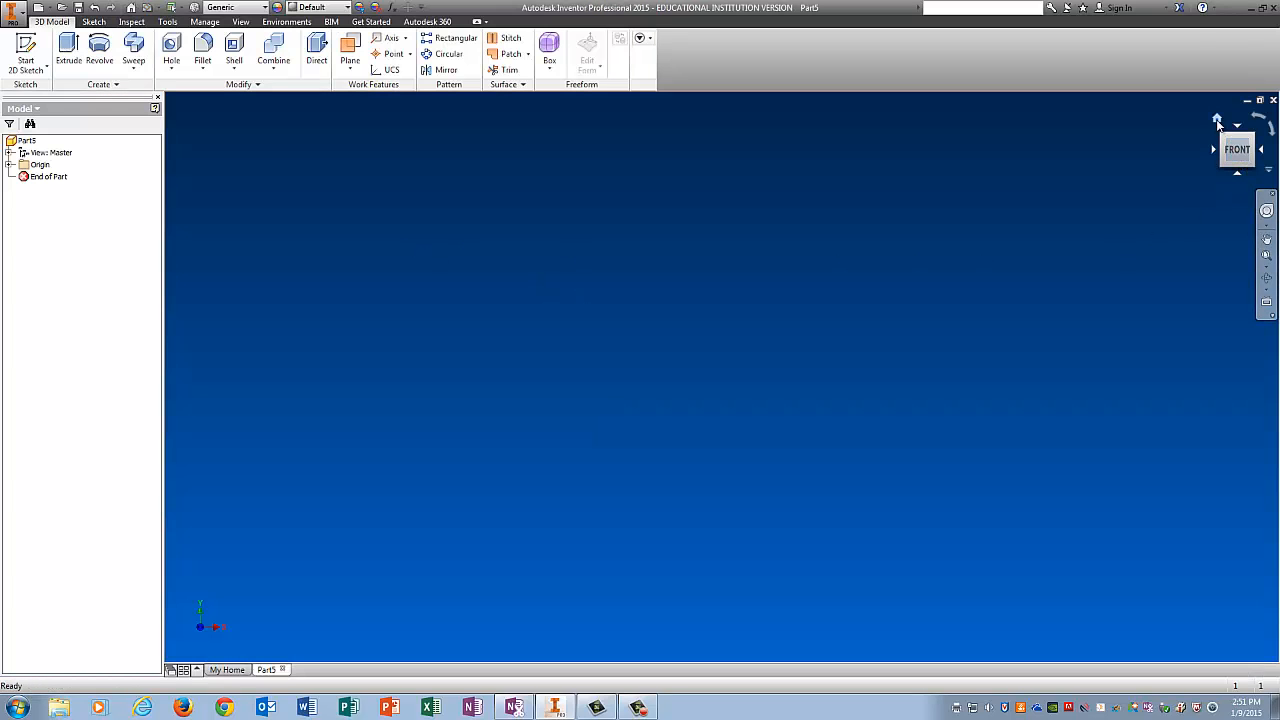
left_click(1218, 121)
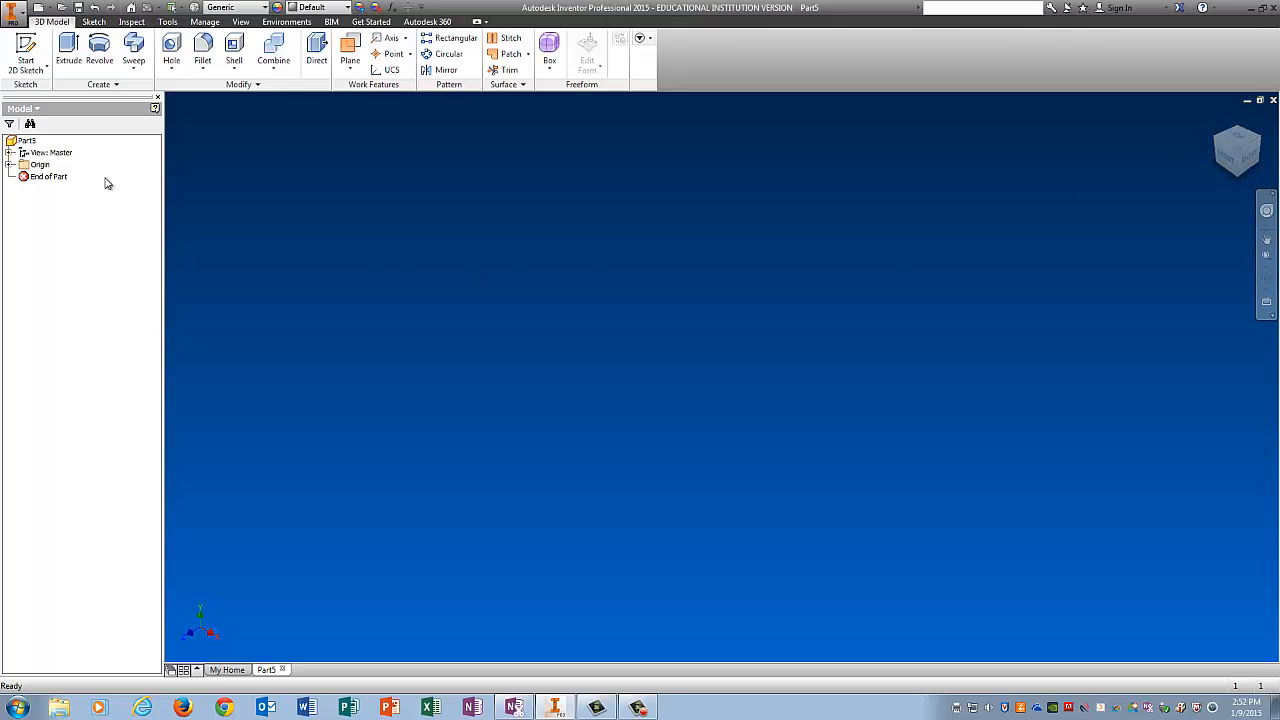
Step: Start a 2D sketch on the YZ plane and draw a rectangle about 1.64 in wide and 1.45 in high around the origin
left_click(9, 165)
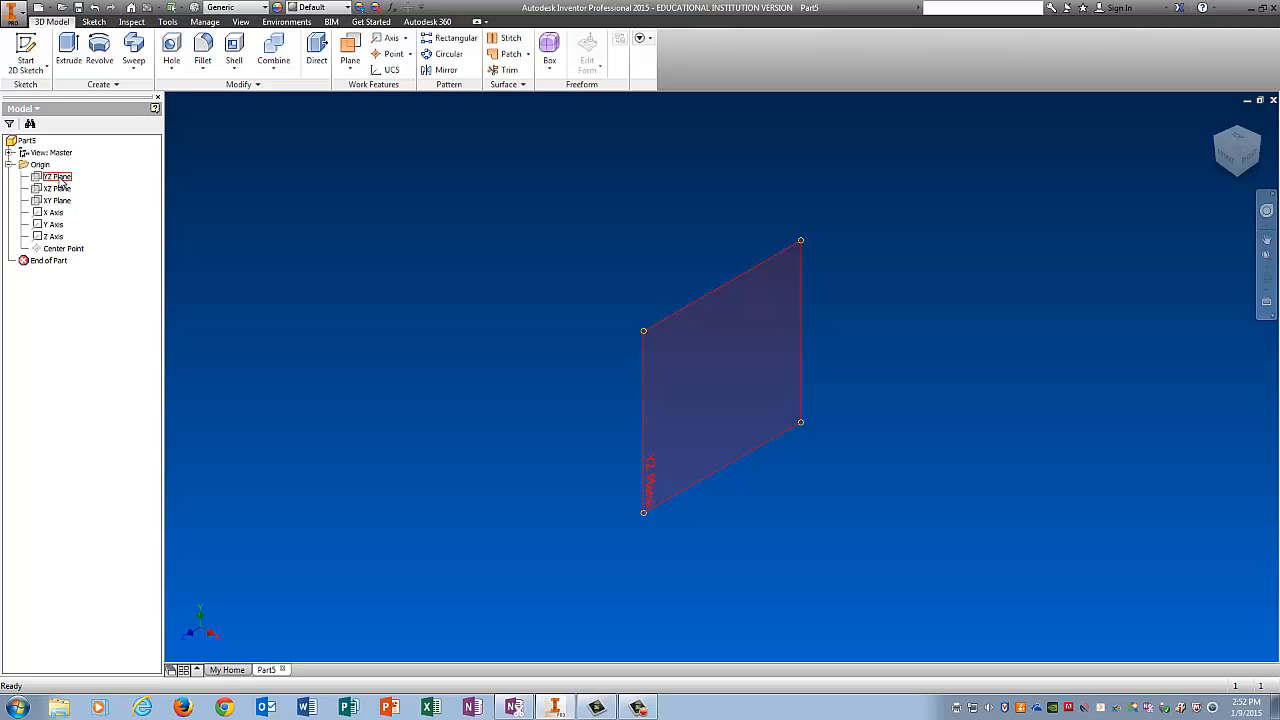
left_click(58, 177)
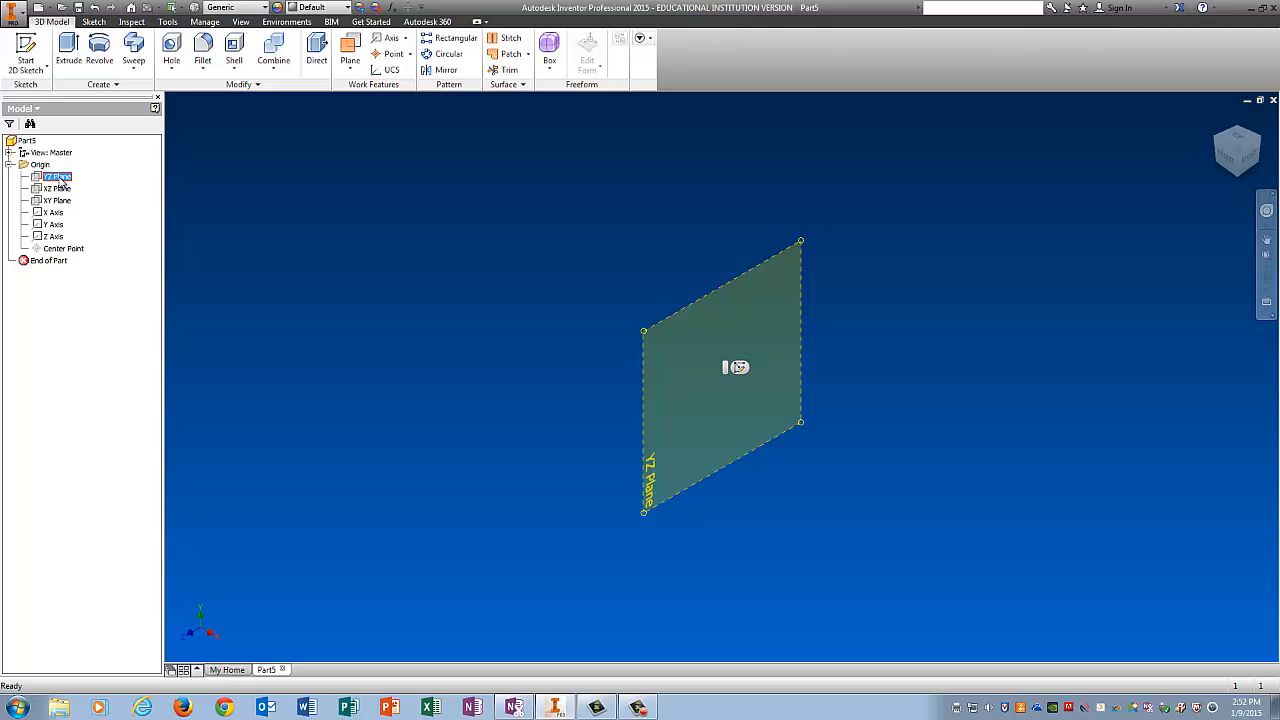
left_click(43, 48)
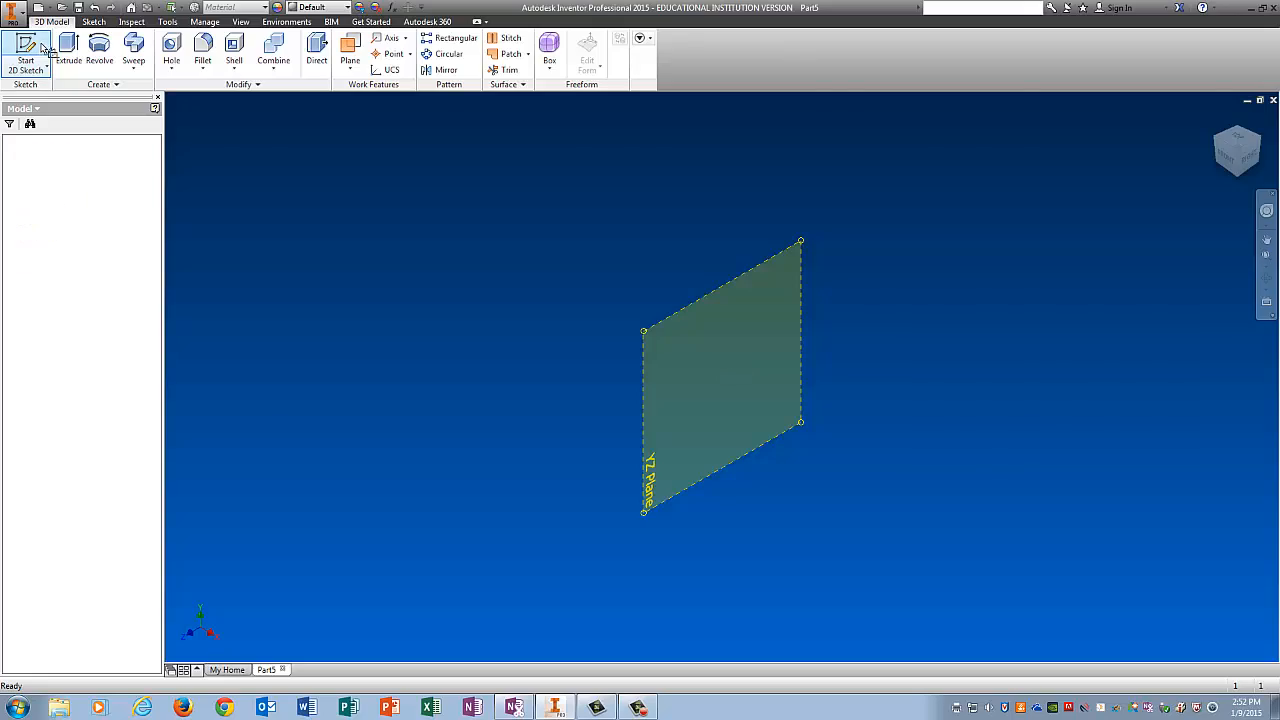
left_click(168, 50)
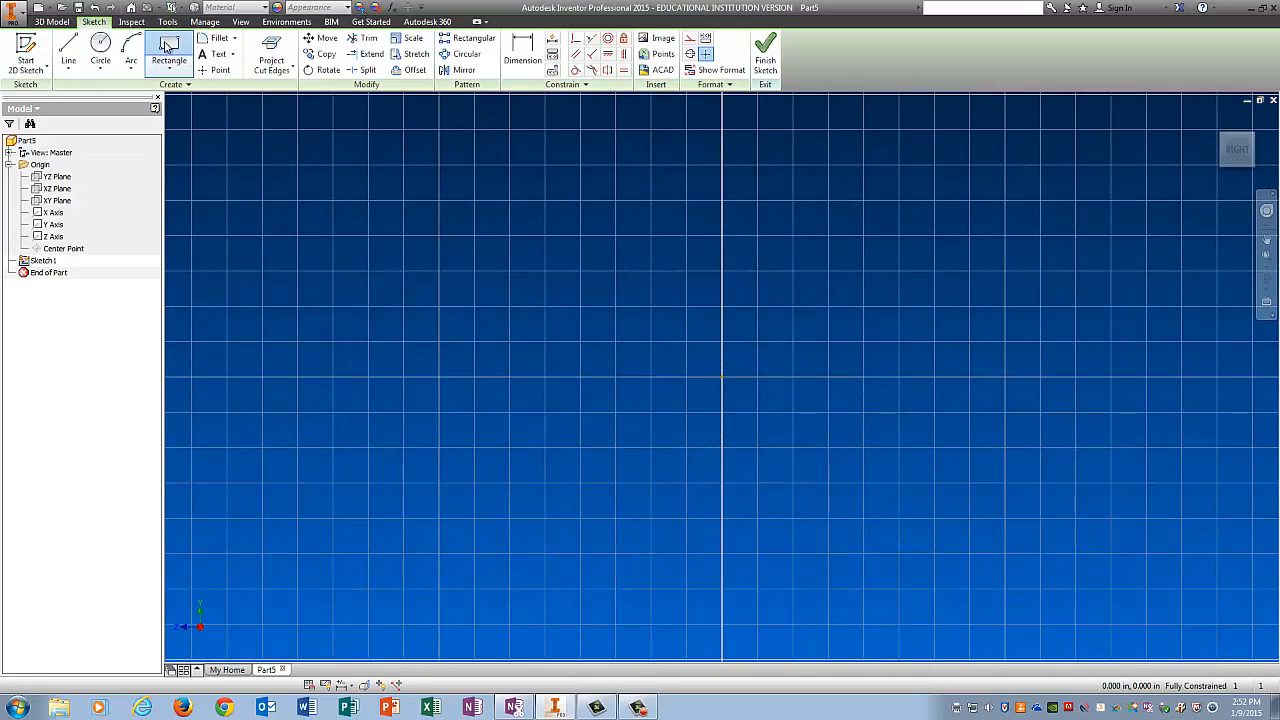
left_click(411, 146)
left_click(873, 551)
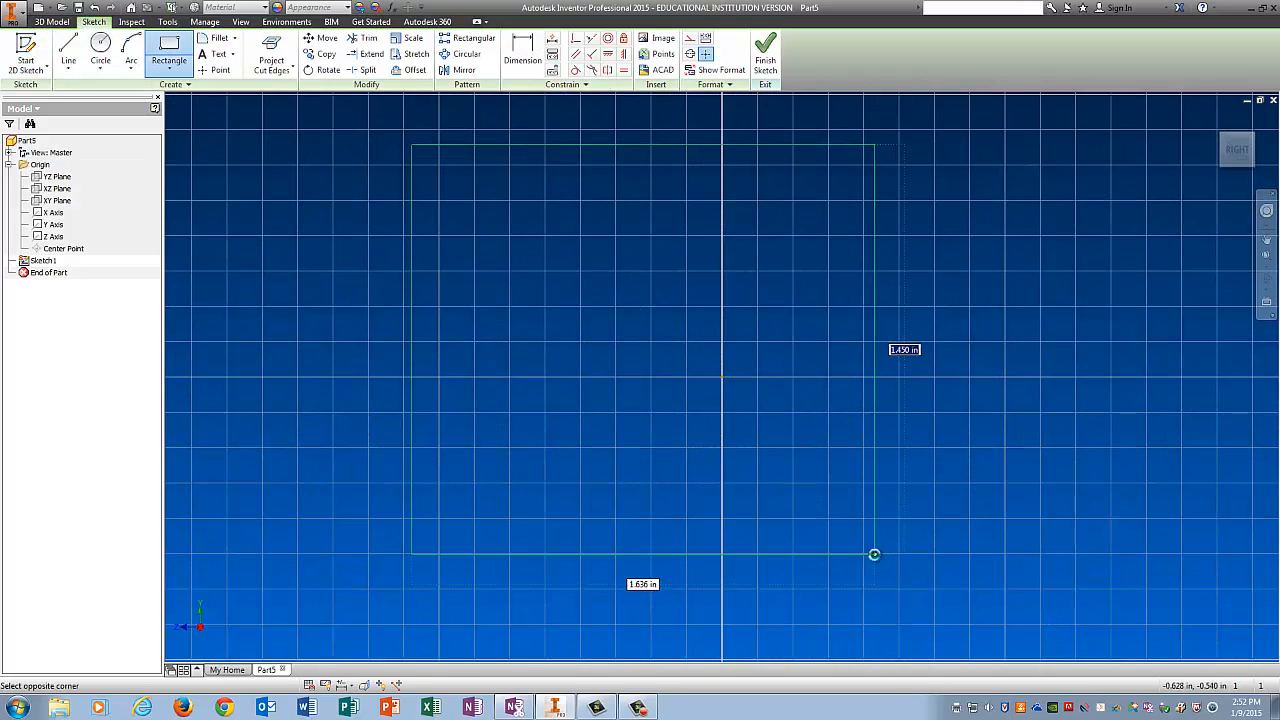
Step: Dimension the rectangle's width and height to 1.5 in each and finish the sketch
left_click(529, 50)
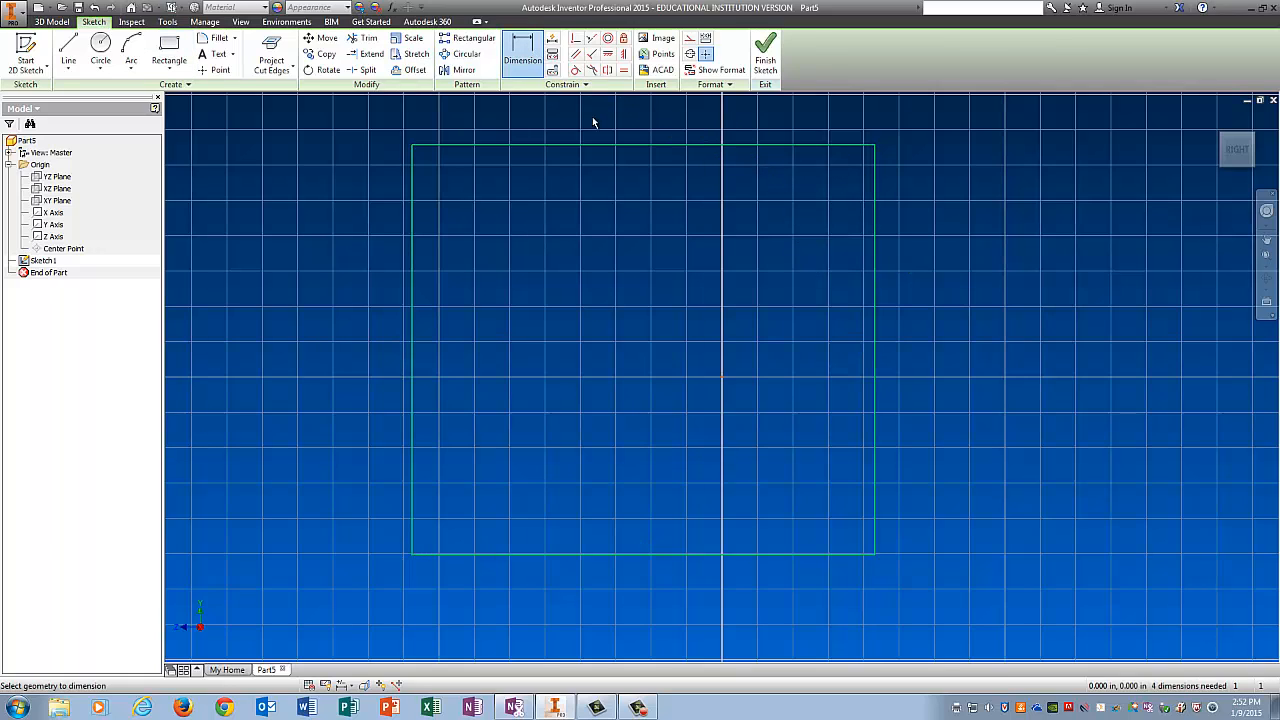
left_click(594, 146)
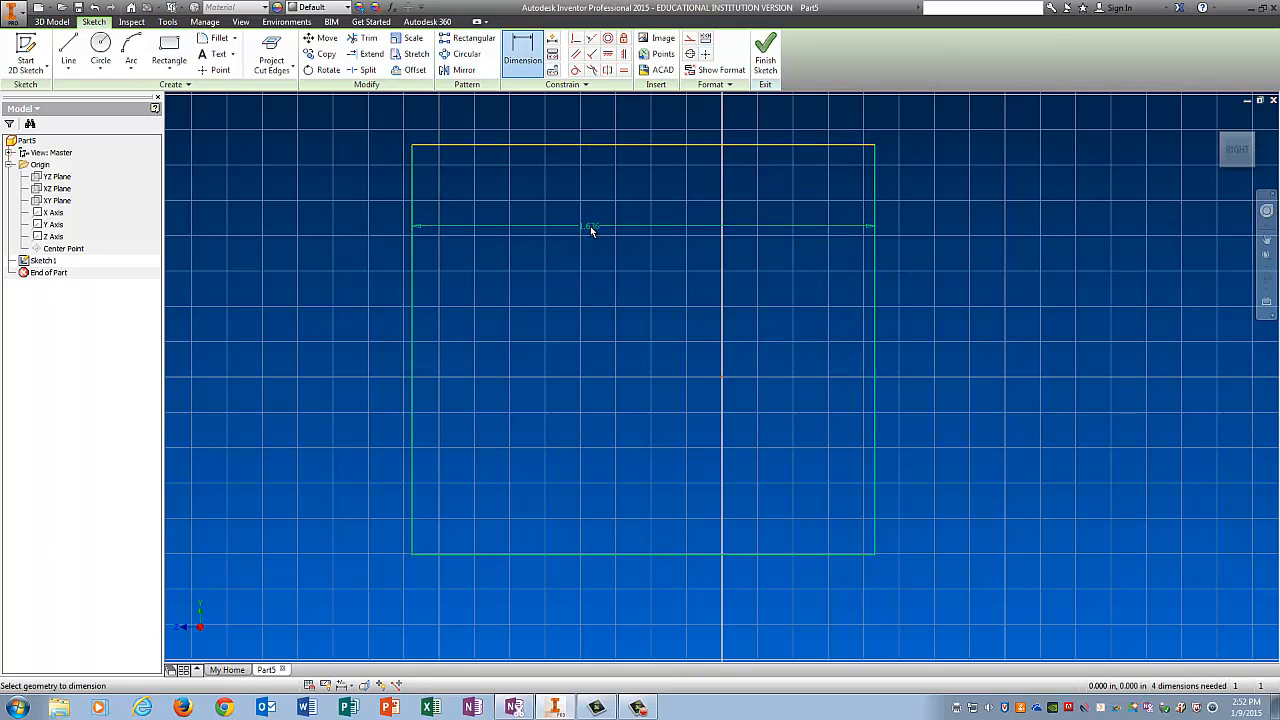
left_click(591, 231)
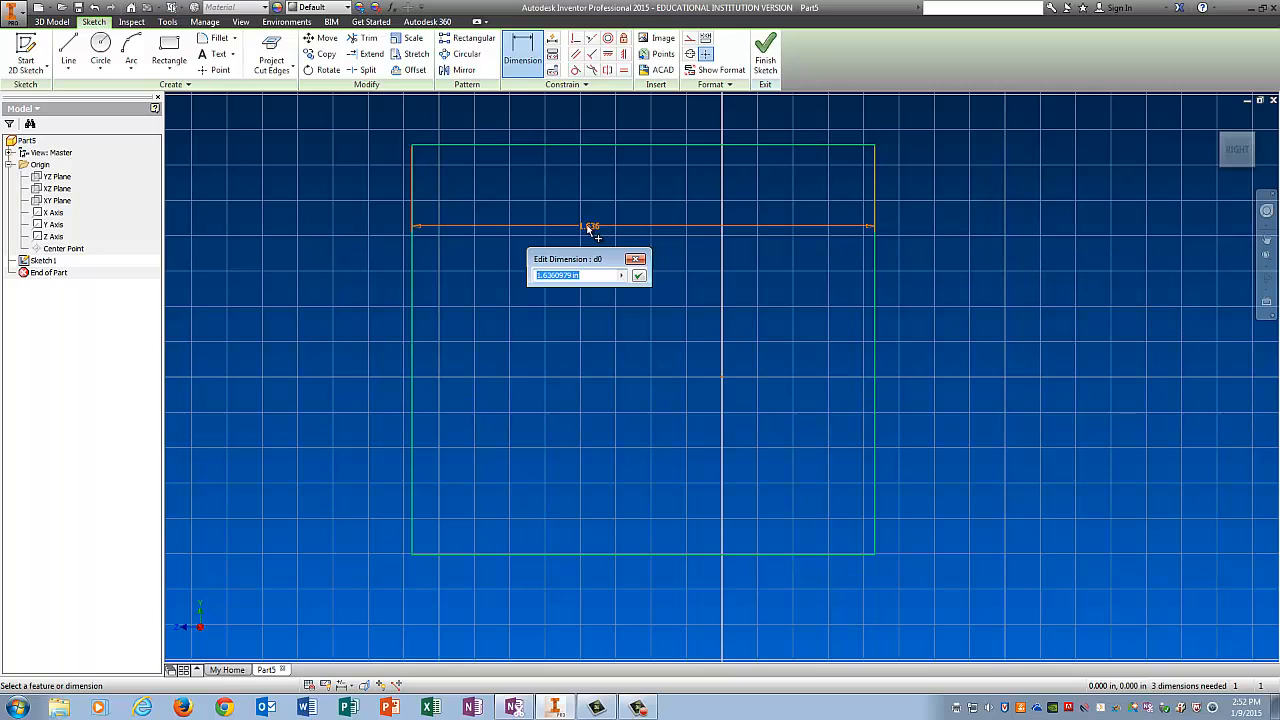
type("1.5")
key("Return")
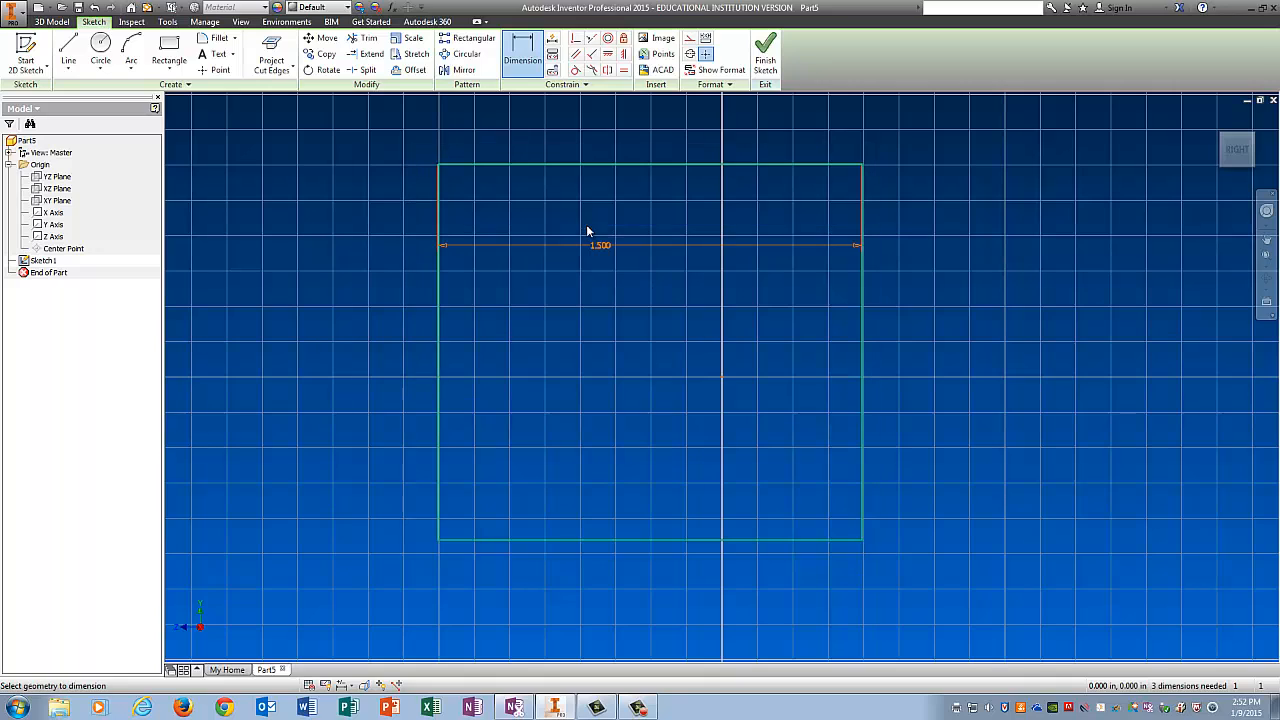
left_click(860, 301)
left_click(914, 291)
type("1")
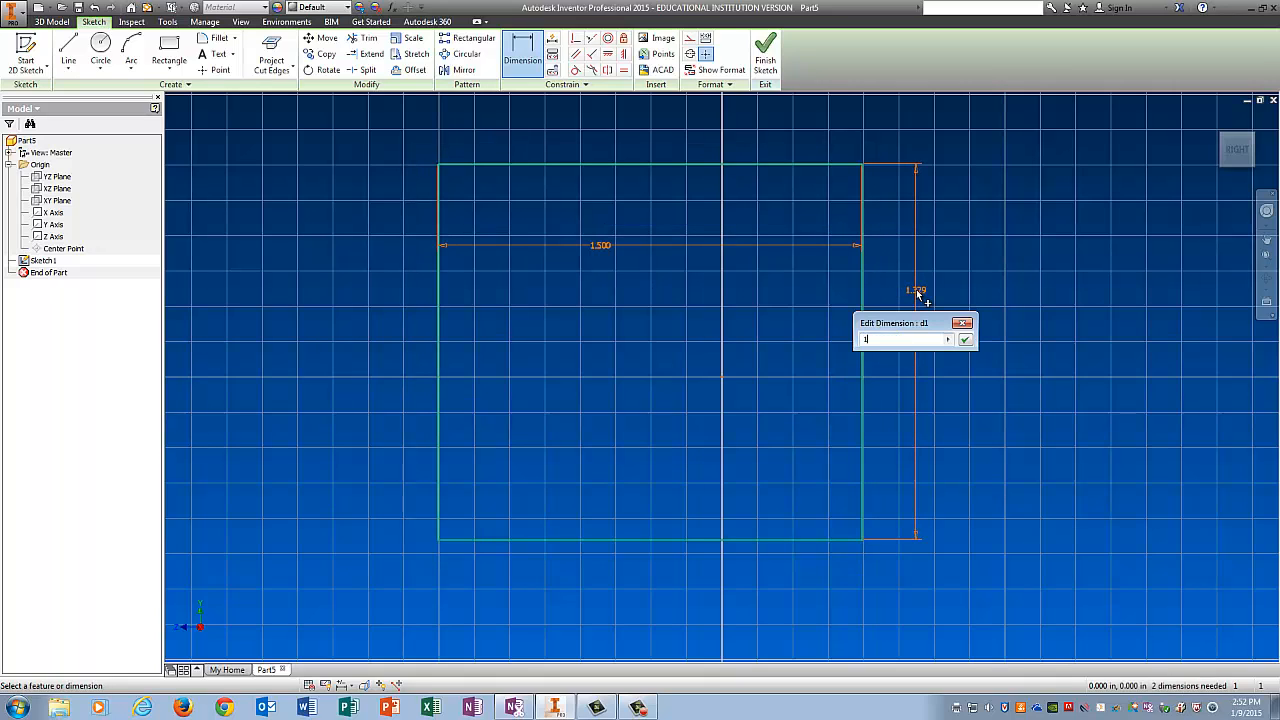
type(".5")
key("Return")
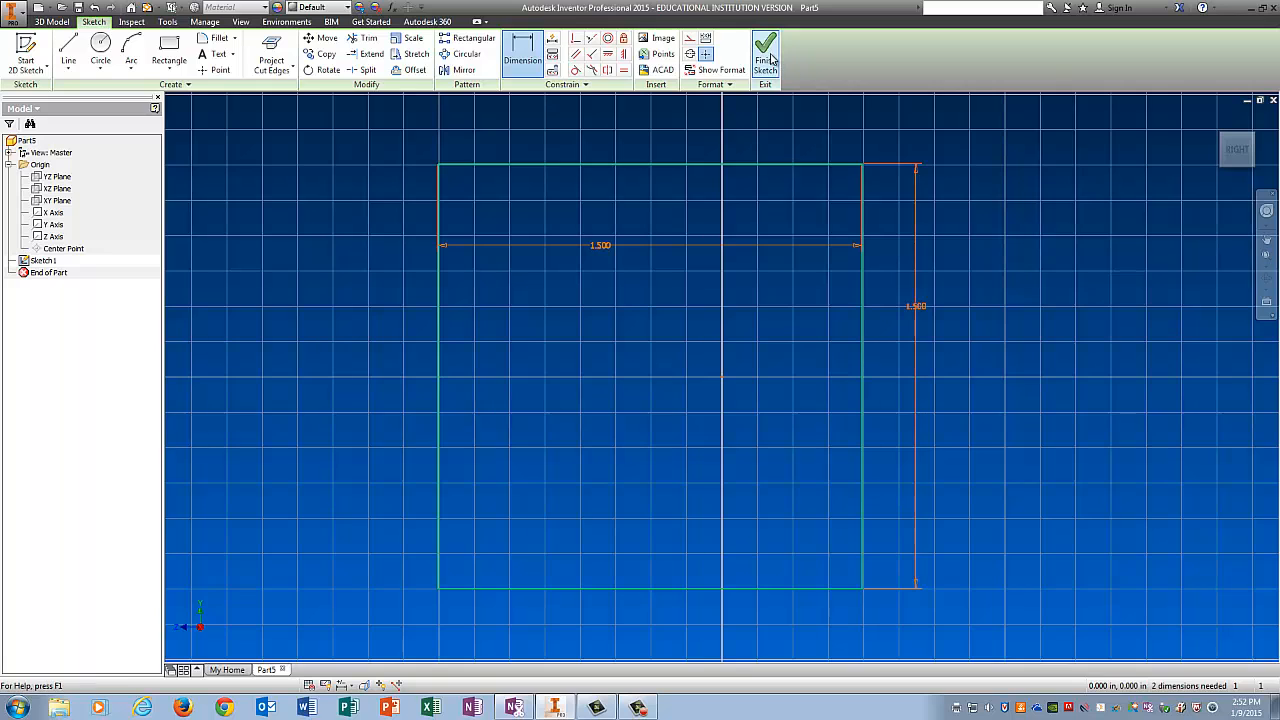
left_click(765, 55)
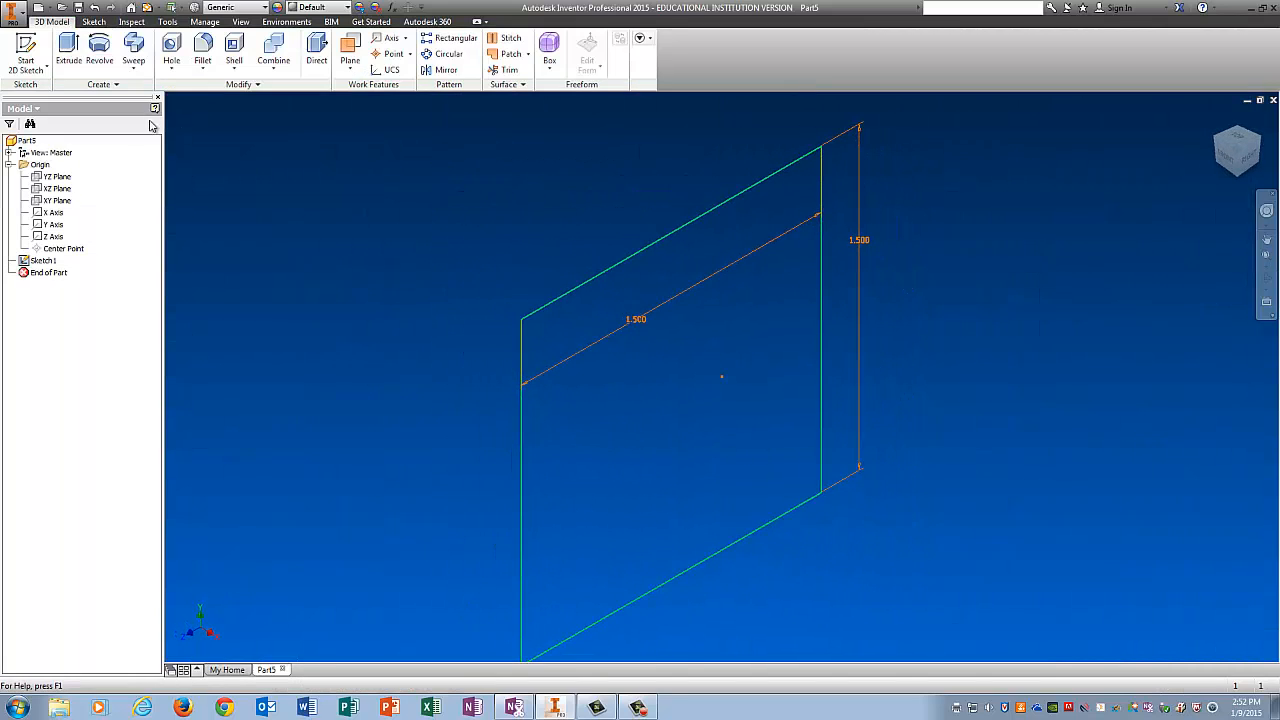
Step: Extrude the square profile 2.25 in
left_click(69, 48)
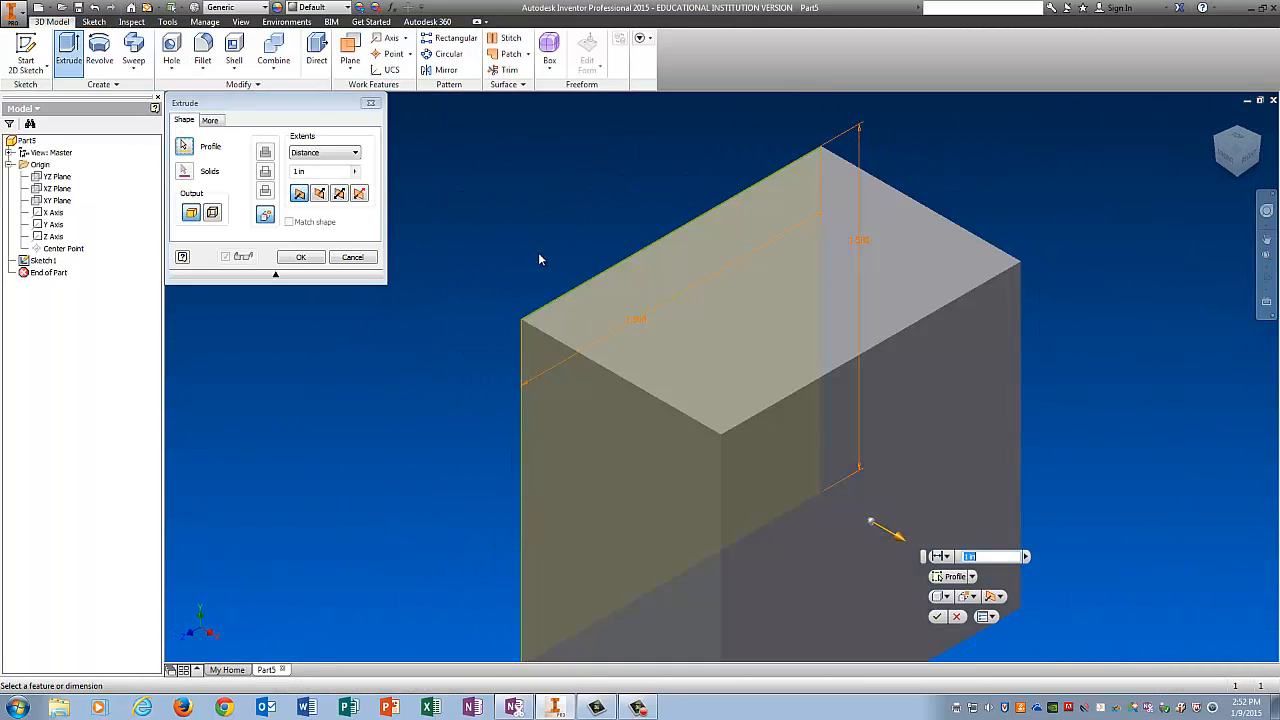
left_click(290, 172)
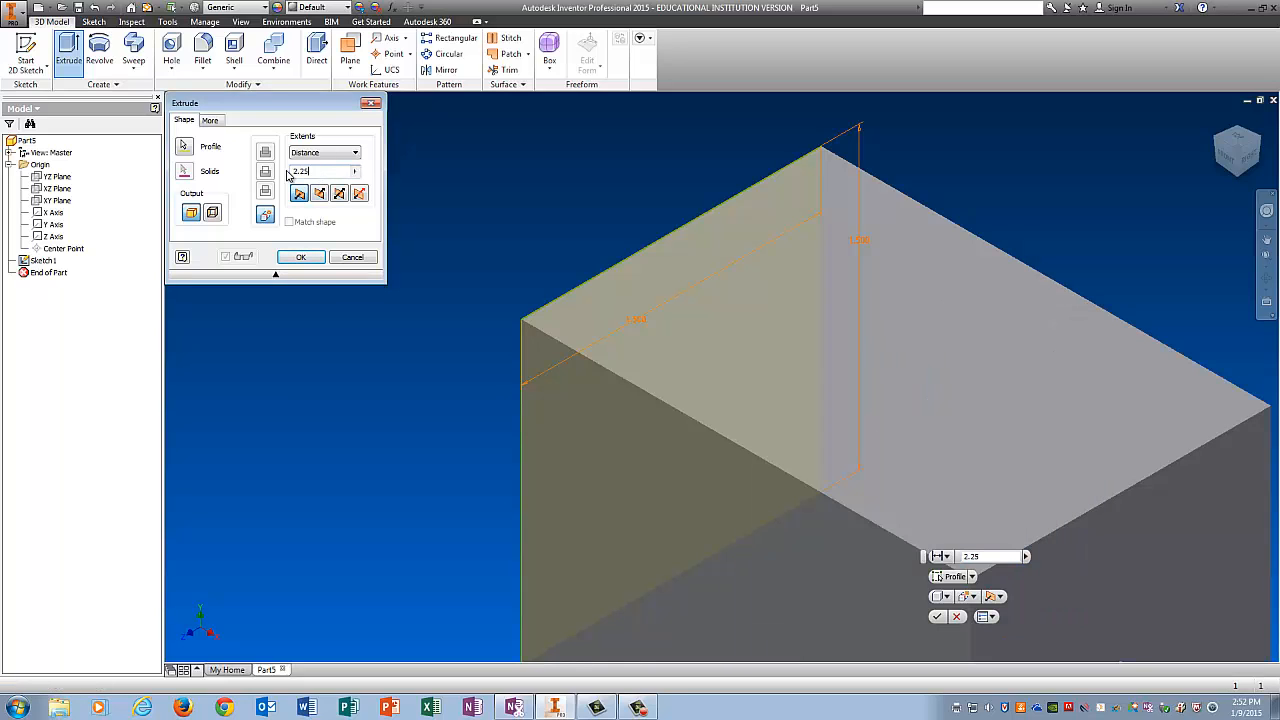
key("Return")
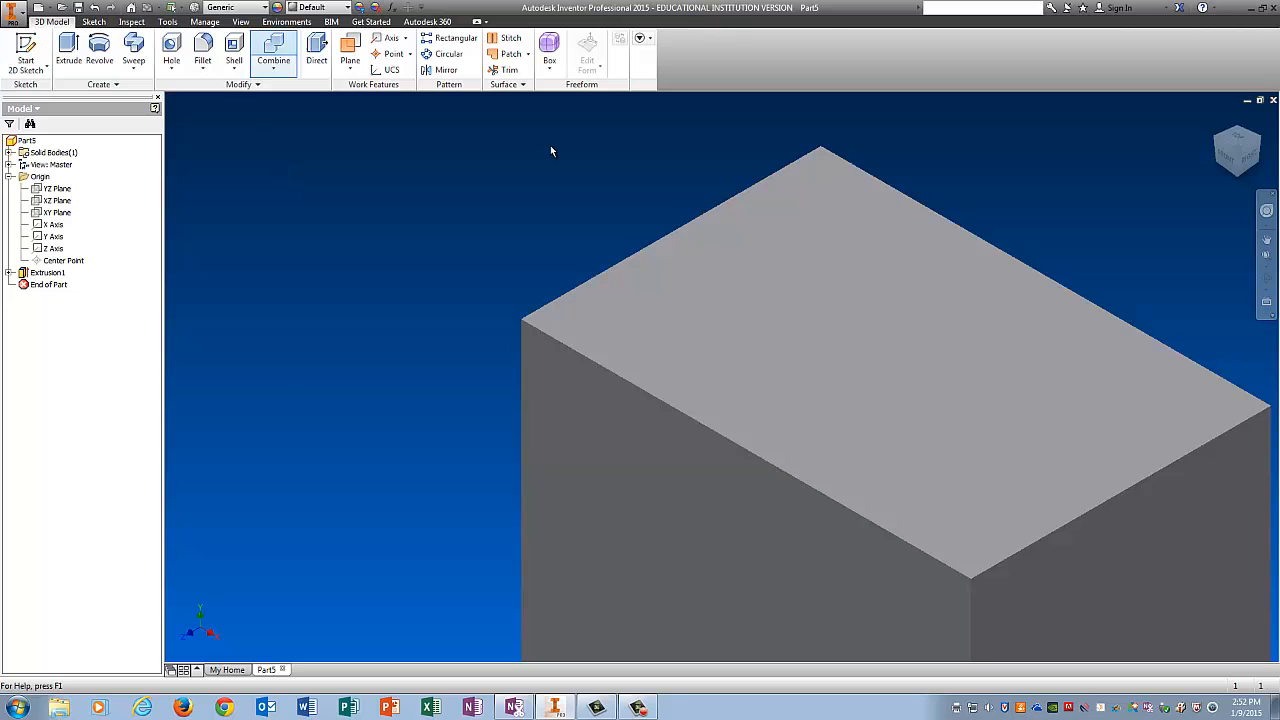
Step: Start a 2D sketch on the block's front face and project its cut edges into the sketch
left_click(1266, 257)
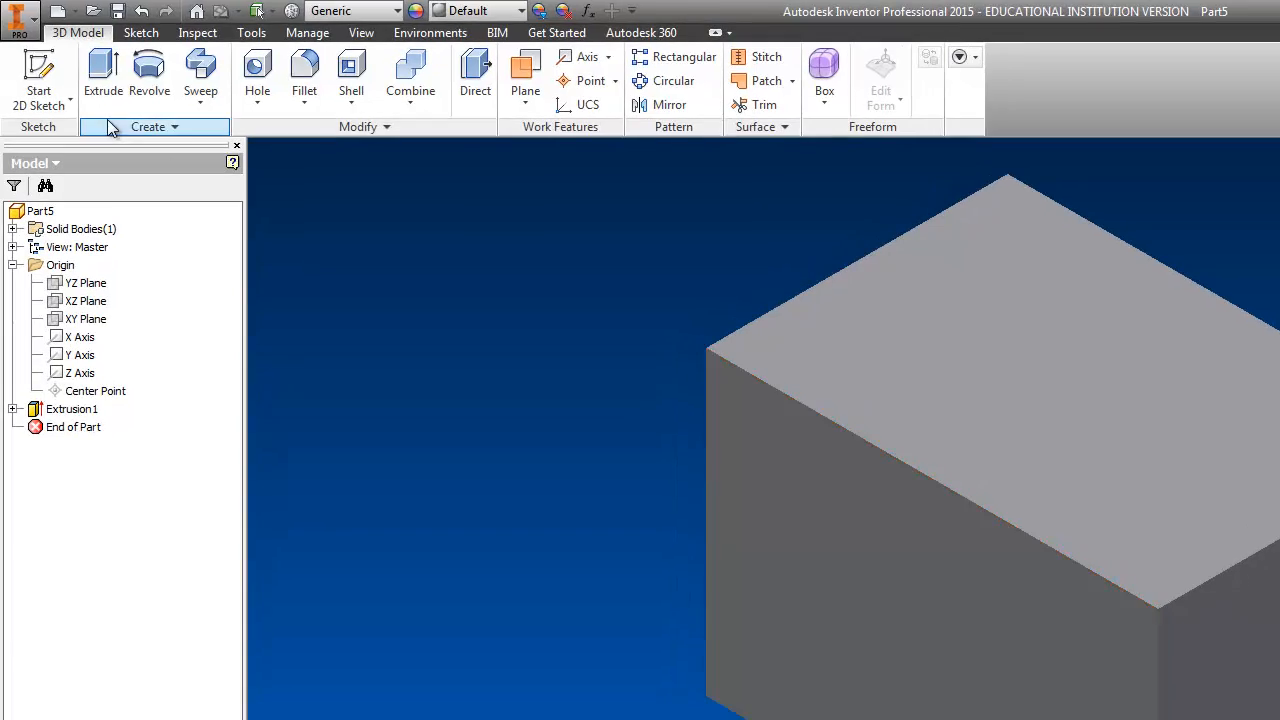
left_click(40, 65)
left_click(945, 545)
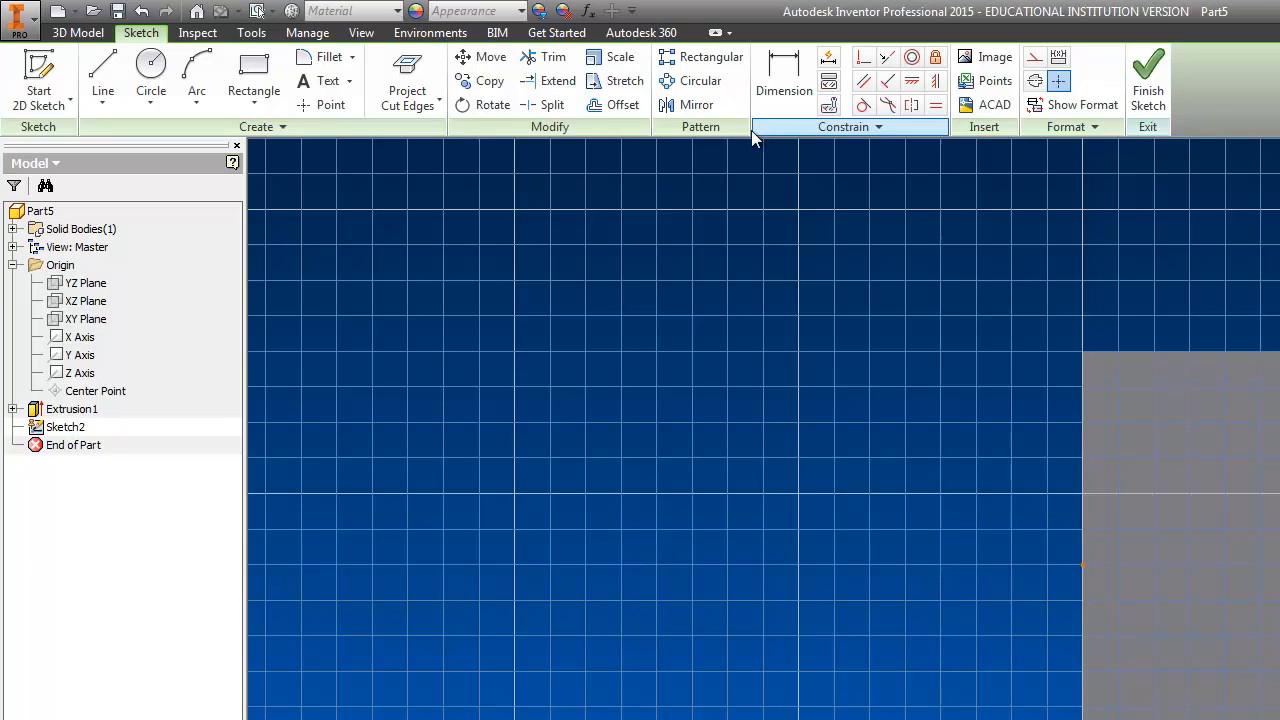
left_click(432, 104)
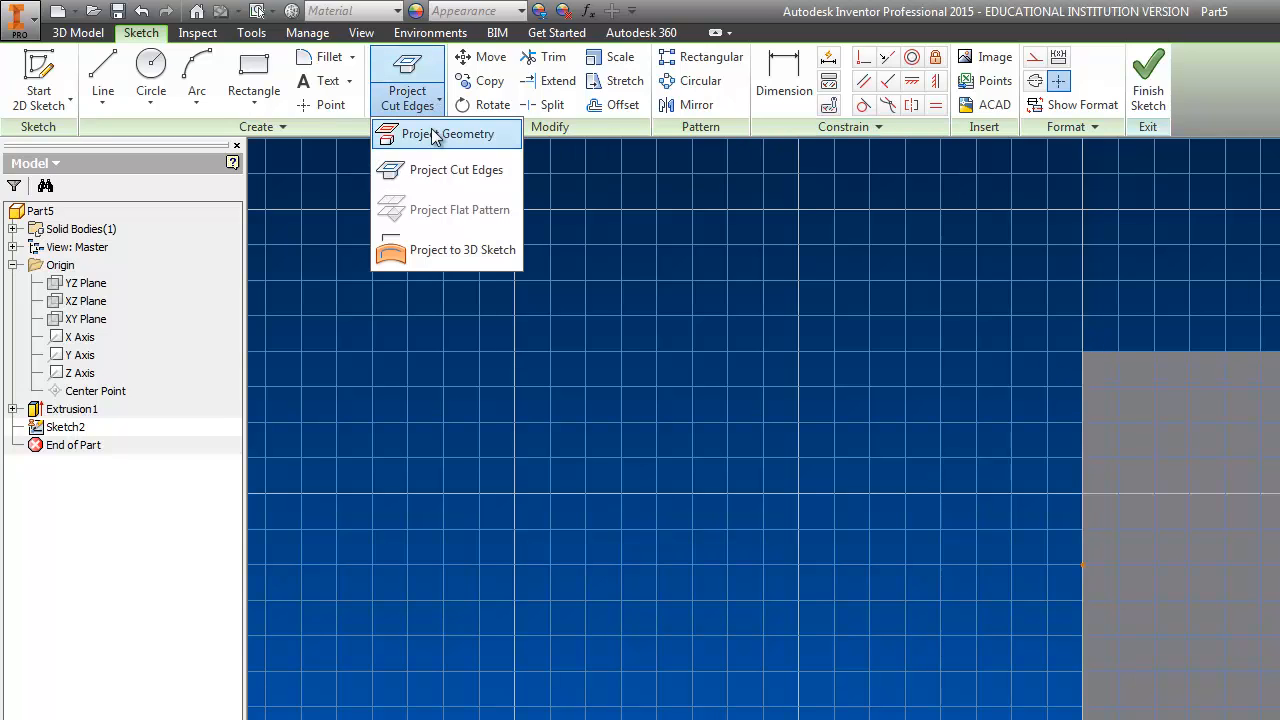
left_click(431, 174)
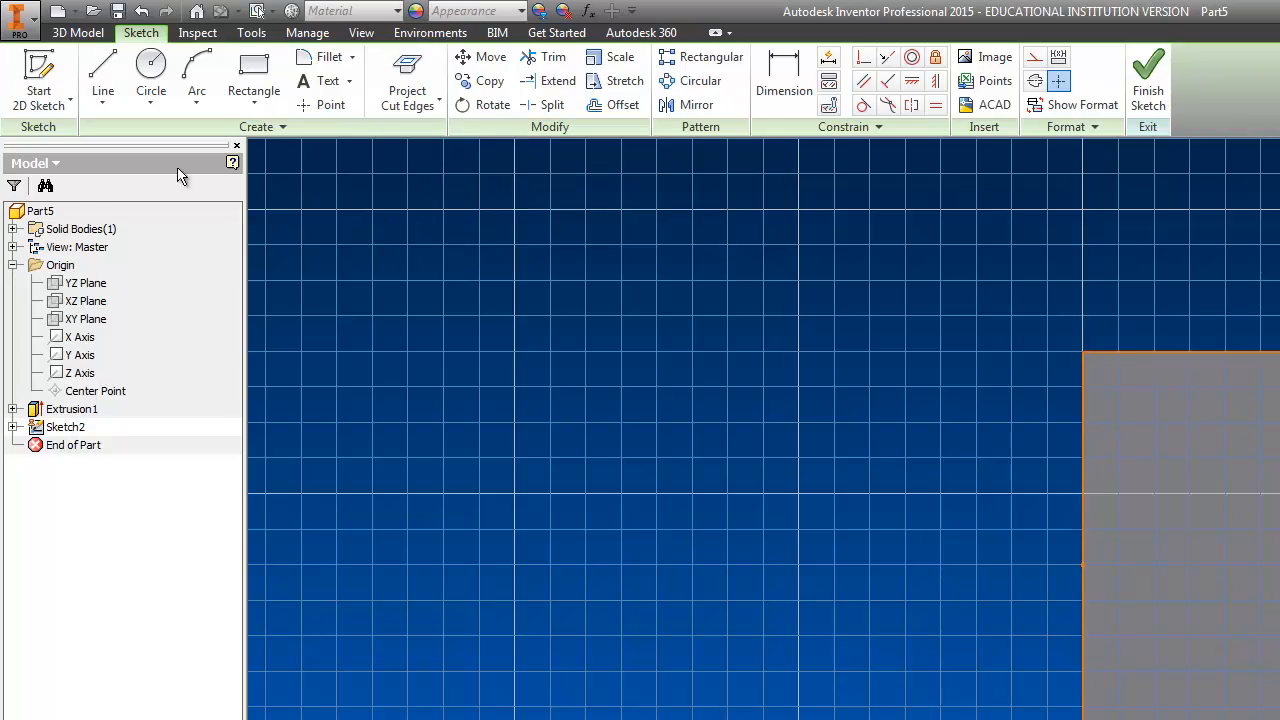
Step: Draw a three-line open U profile extending above the front face's top edge, with its left leg about 0.38 in from the left edge
left_click(103, 80)
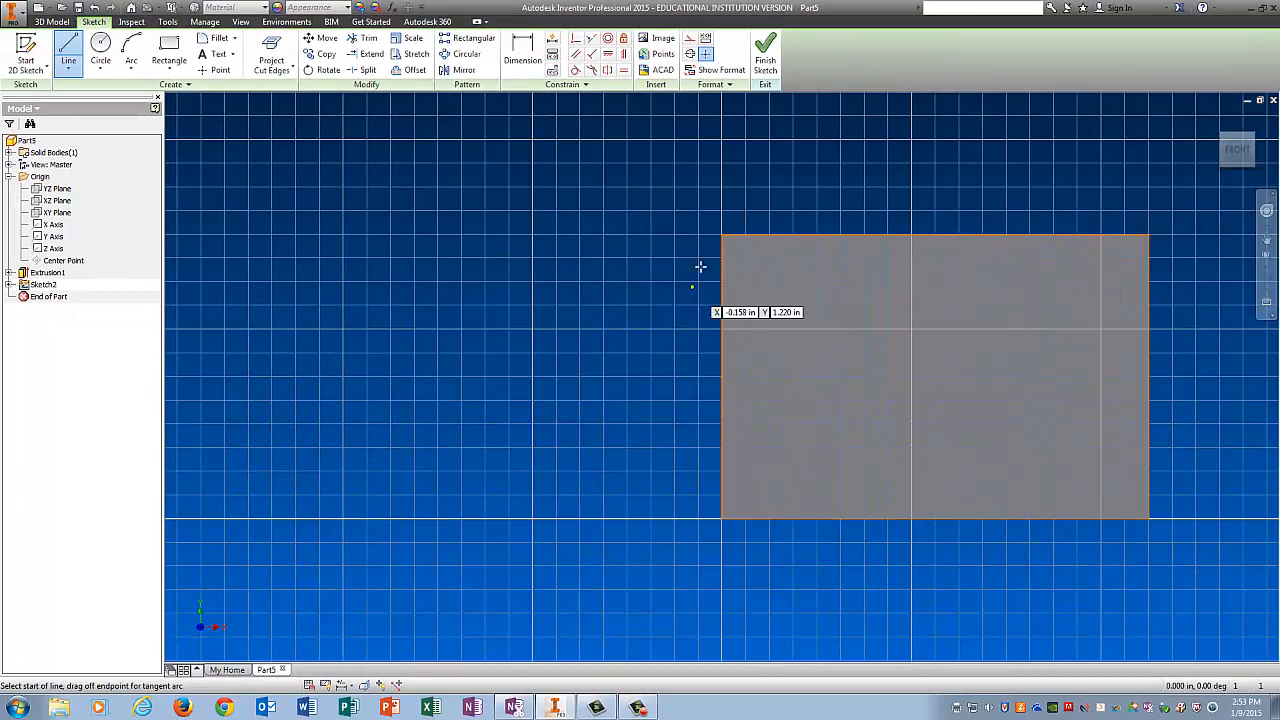
left_click(794, 205)
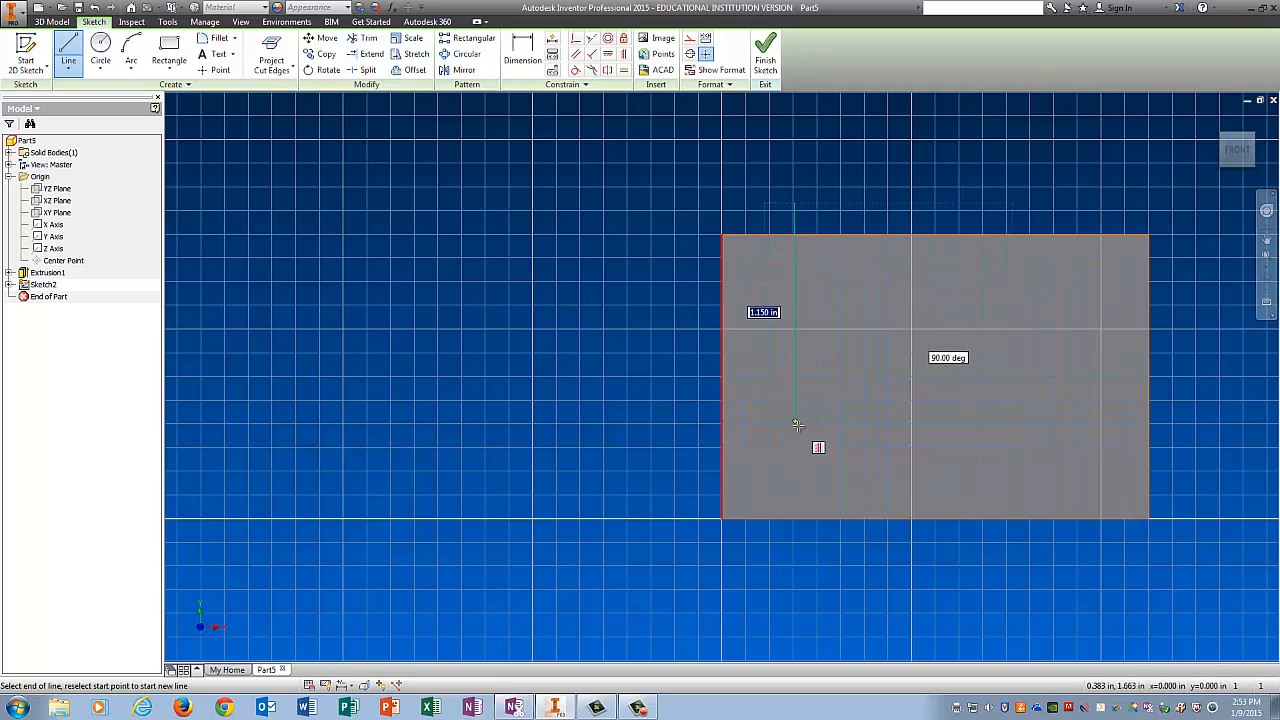
left_click(796, 477)
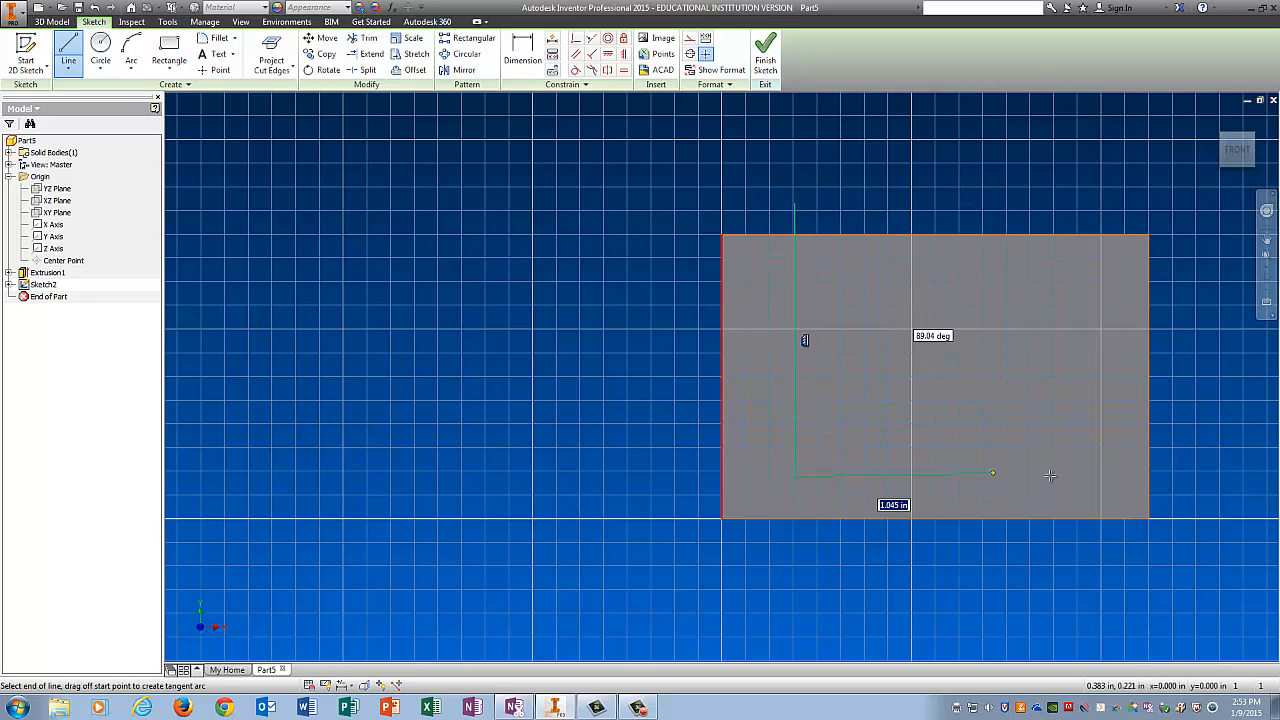
left_click(1078, 477)
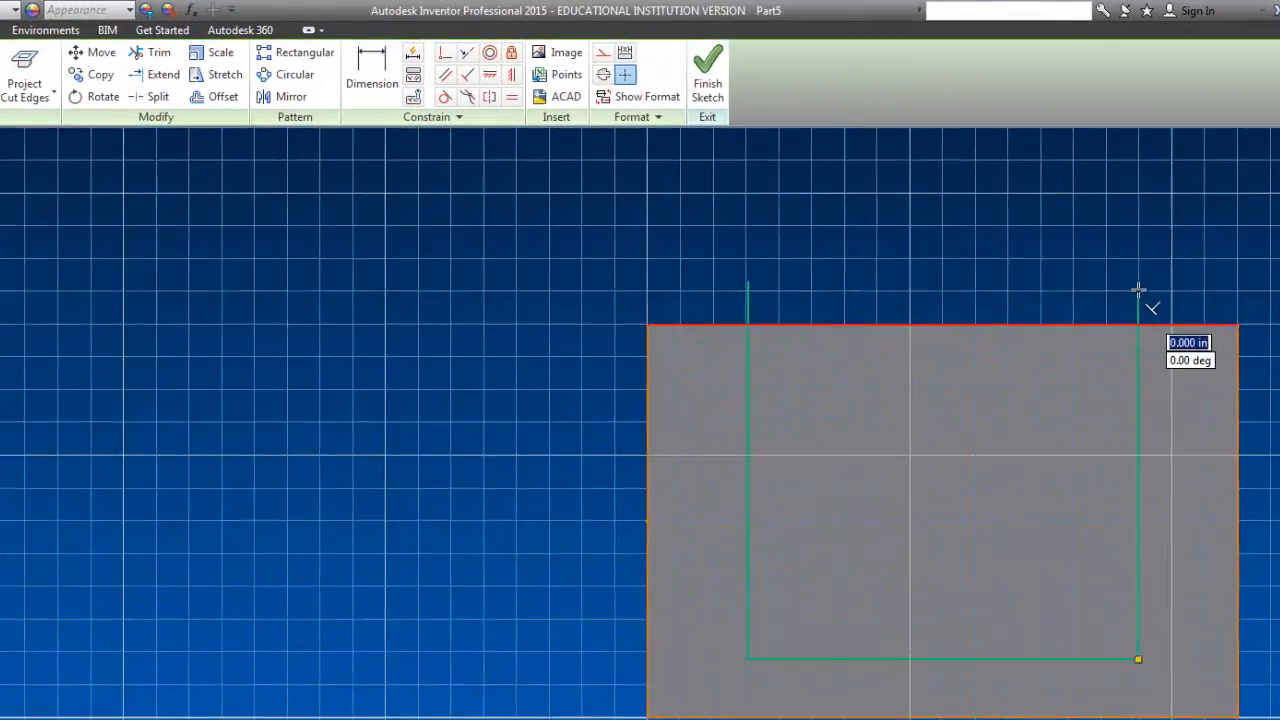
left_click(1138, 290)
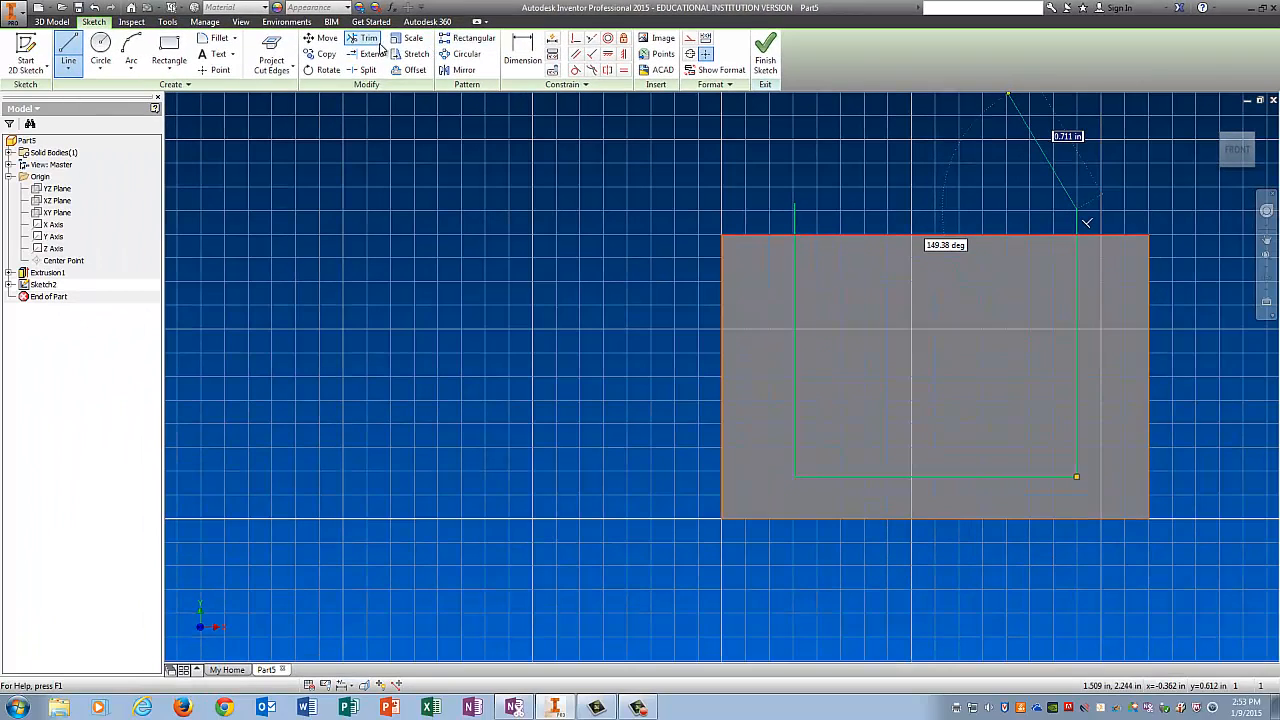
Step: Trim both upper line ends of the U profile back to the face's top edge
left_click(368, 38)
left_click(794, 224)
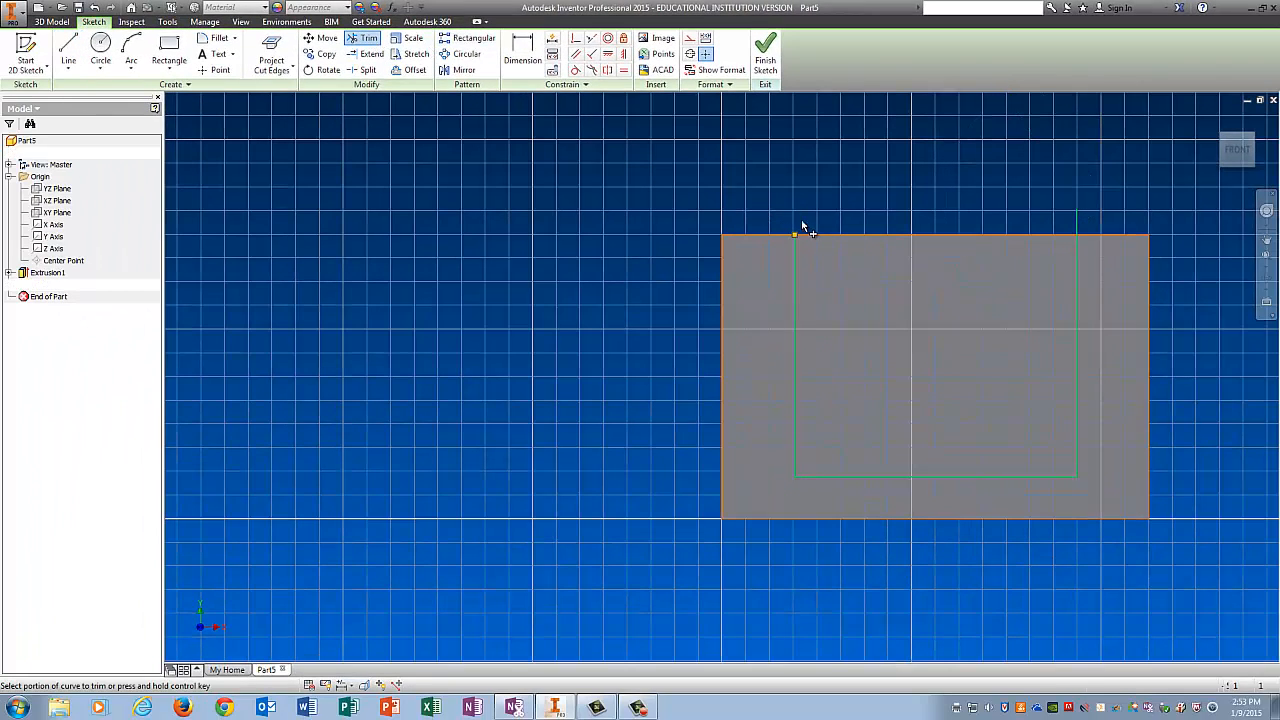
left_click(1078, 230)
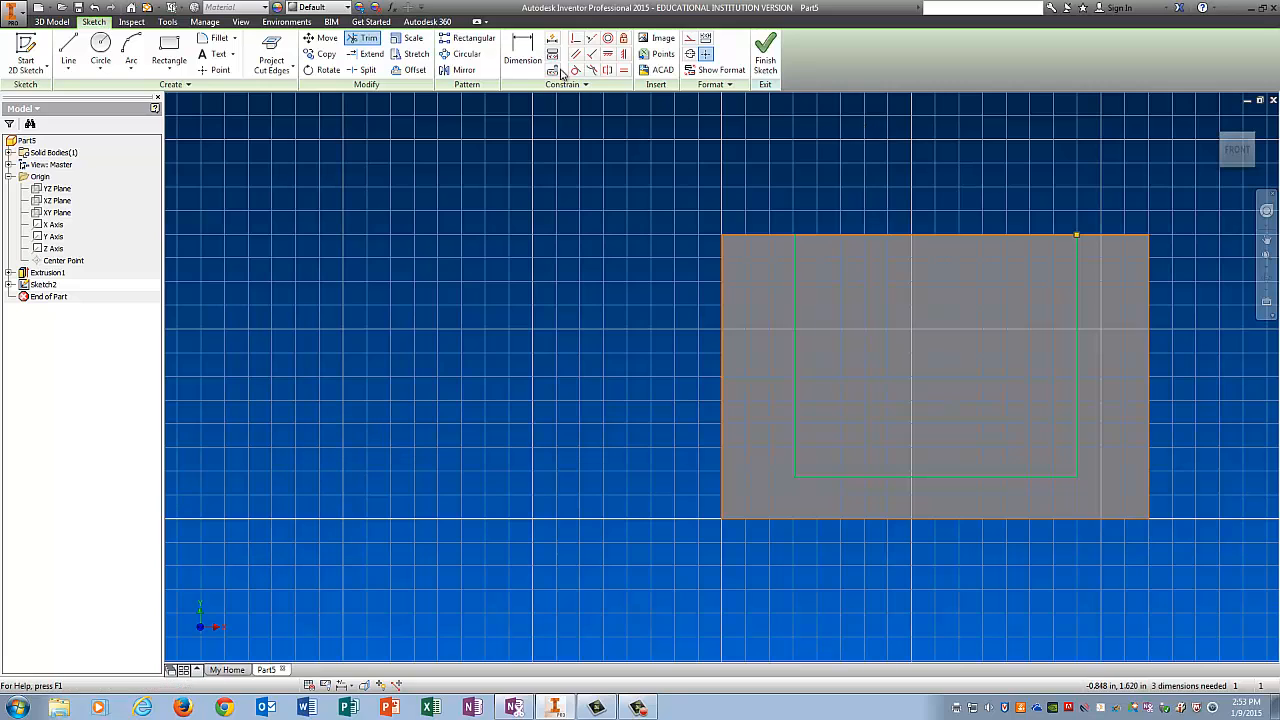
Step: Dimension the U profile's left leg 0.5 in from the front face's left edge
left_click(522, 52)
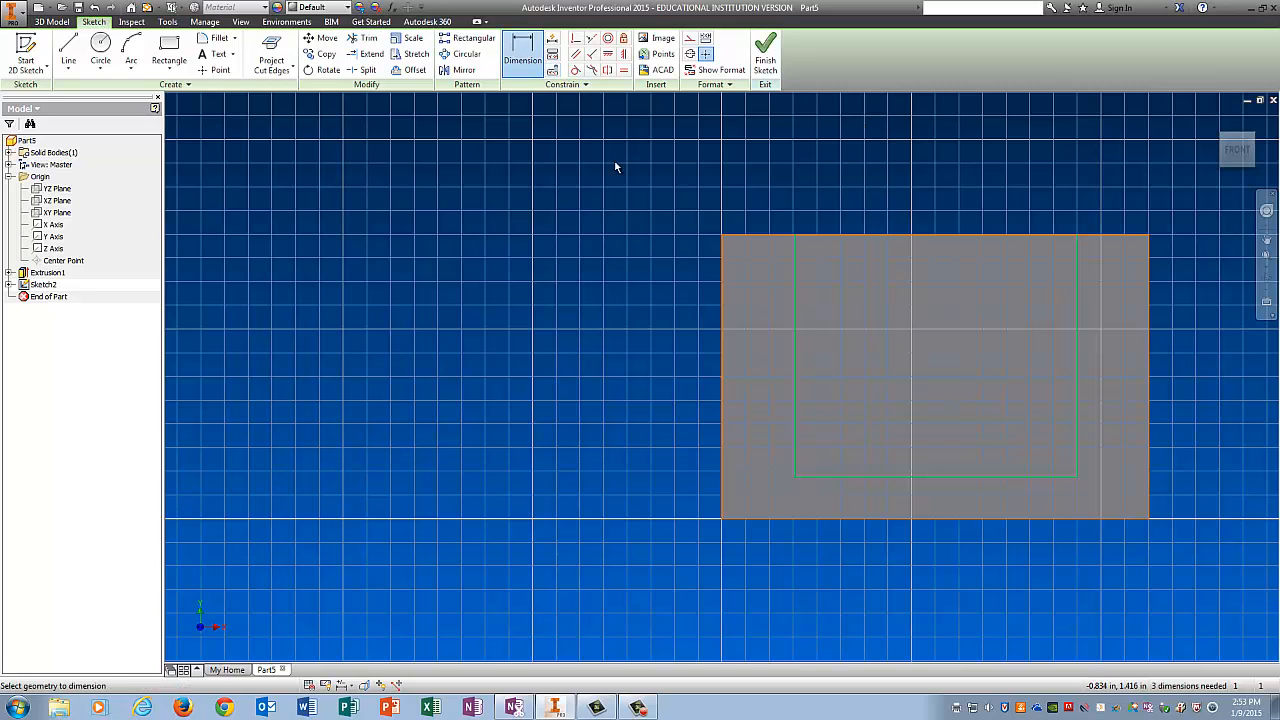
left_click(723, 303)
left_click(794, 305)
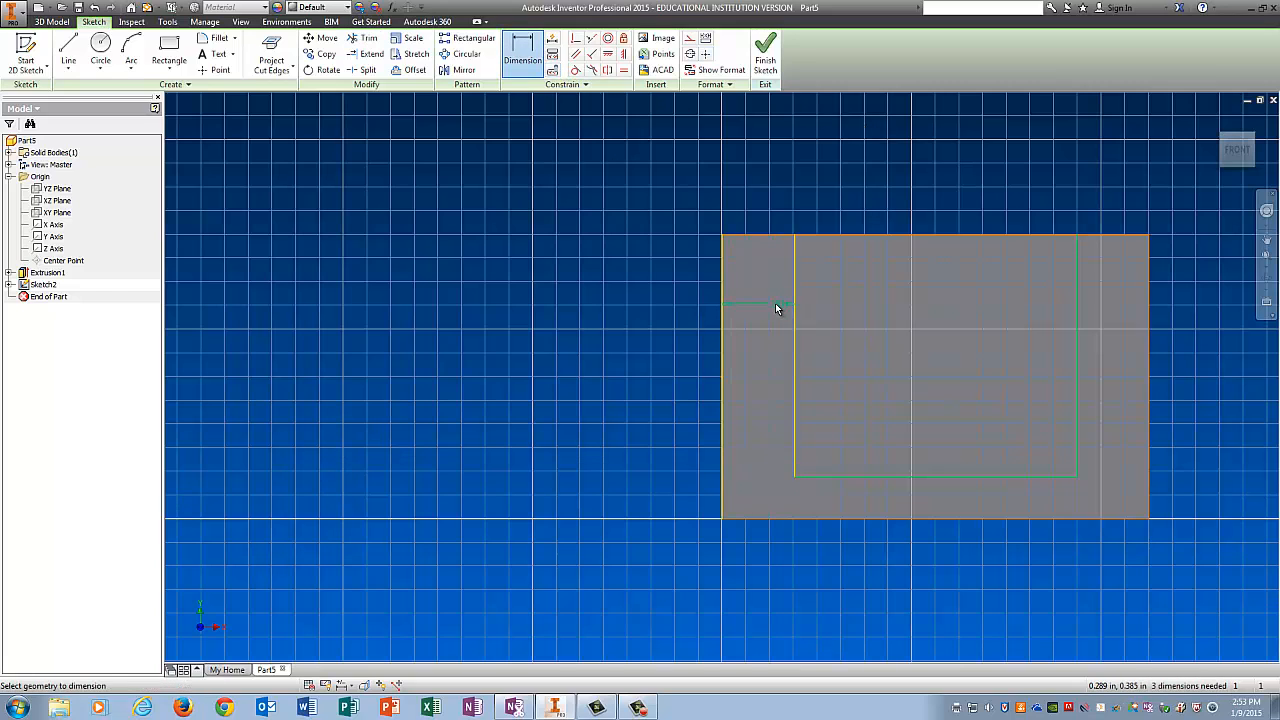
left_click(767, 215)
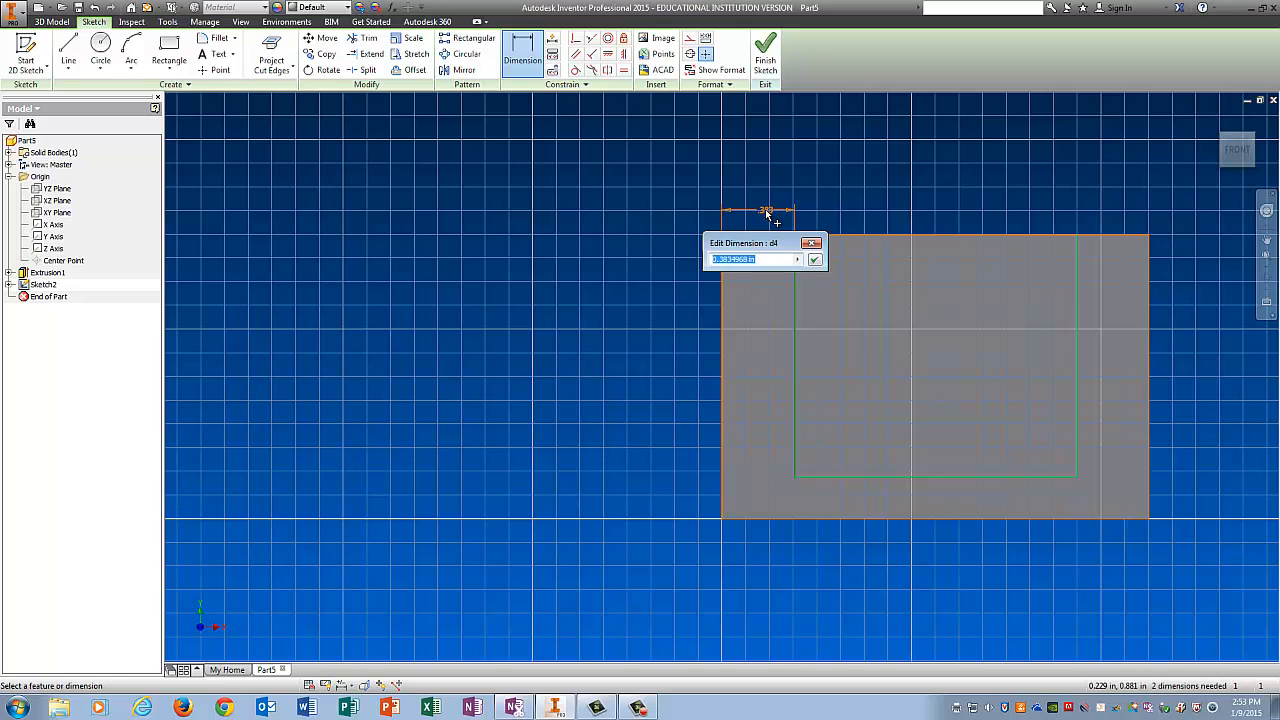
type(".5")
key("Return")
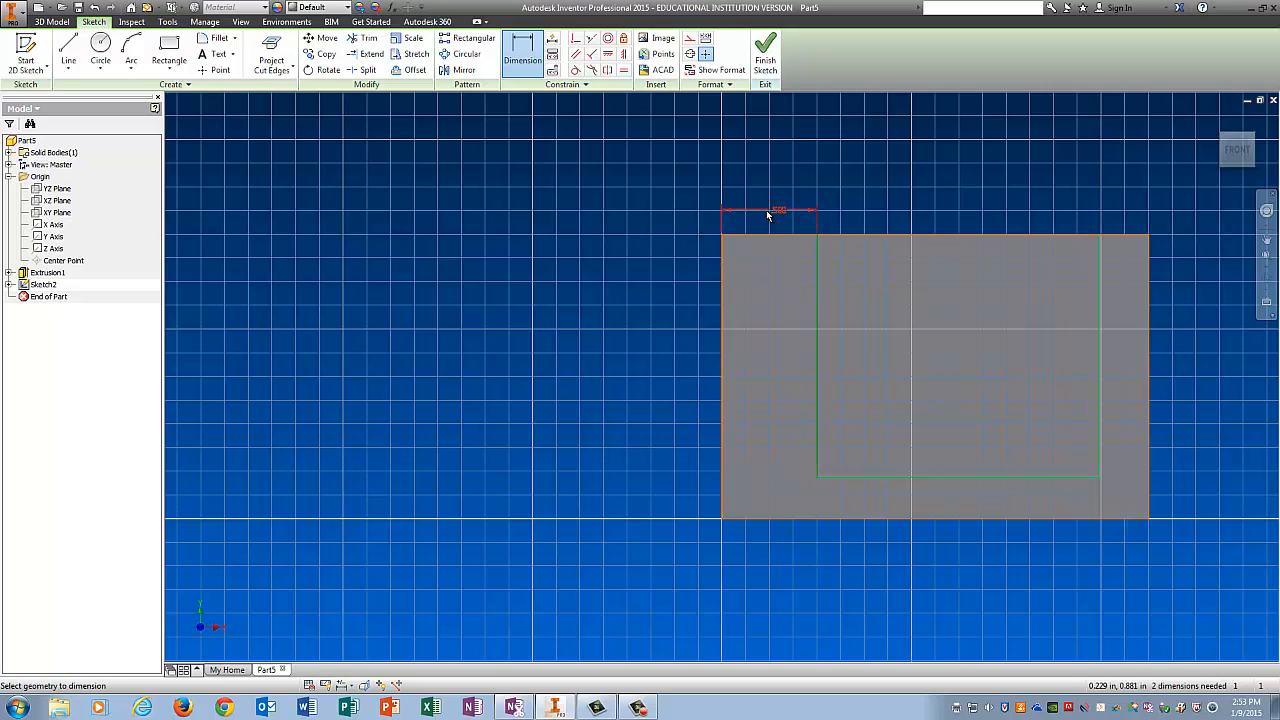
Step: Dimension the U profile's right leg 0.5 in from the front face's right edge
left_click(1146, 285)
left_click(1100, 284)
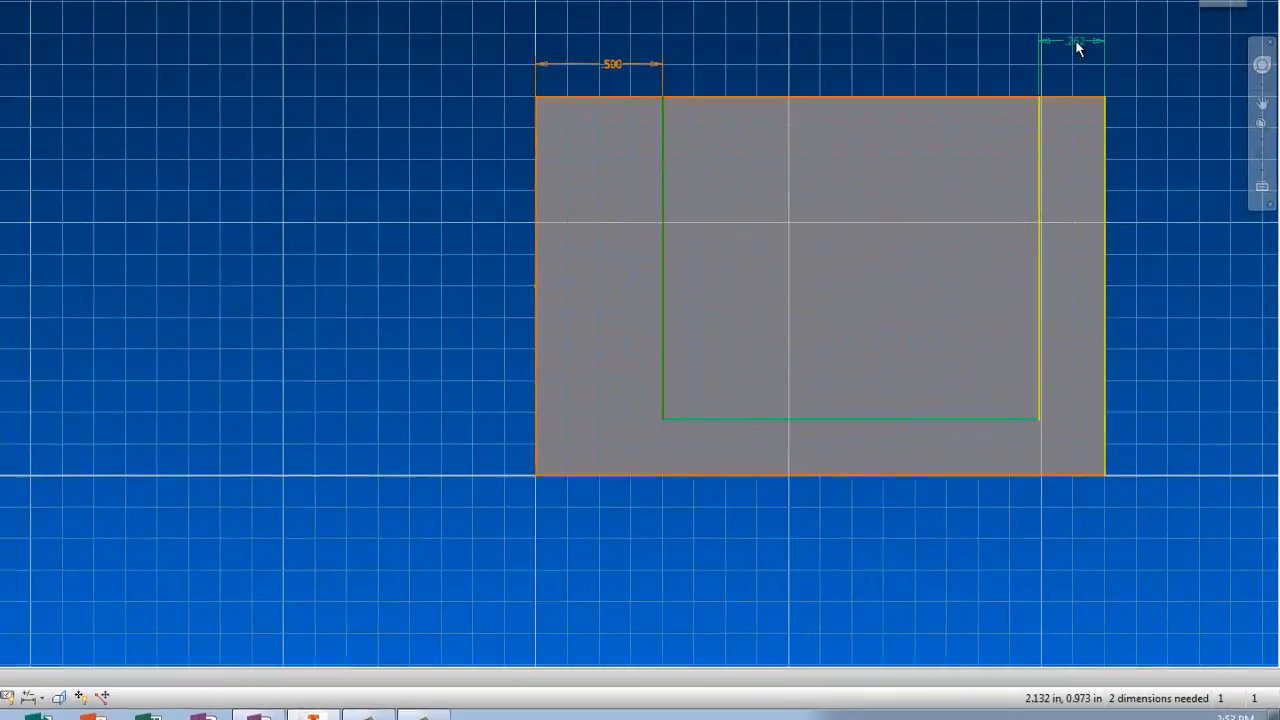
left_click(1077, 48)
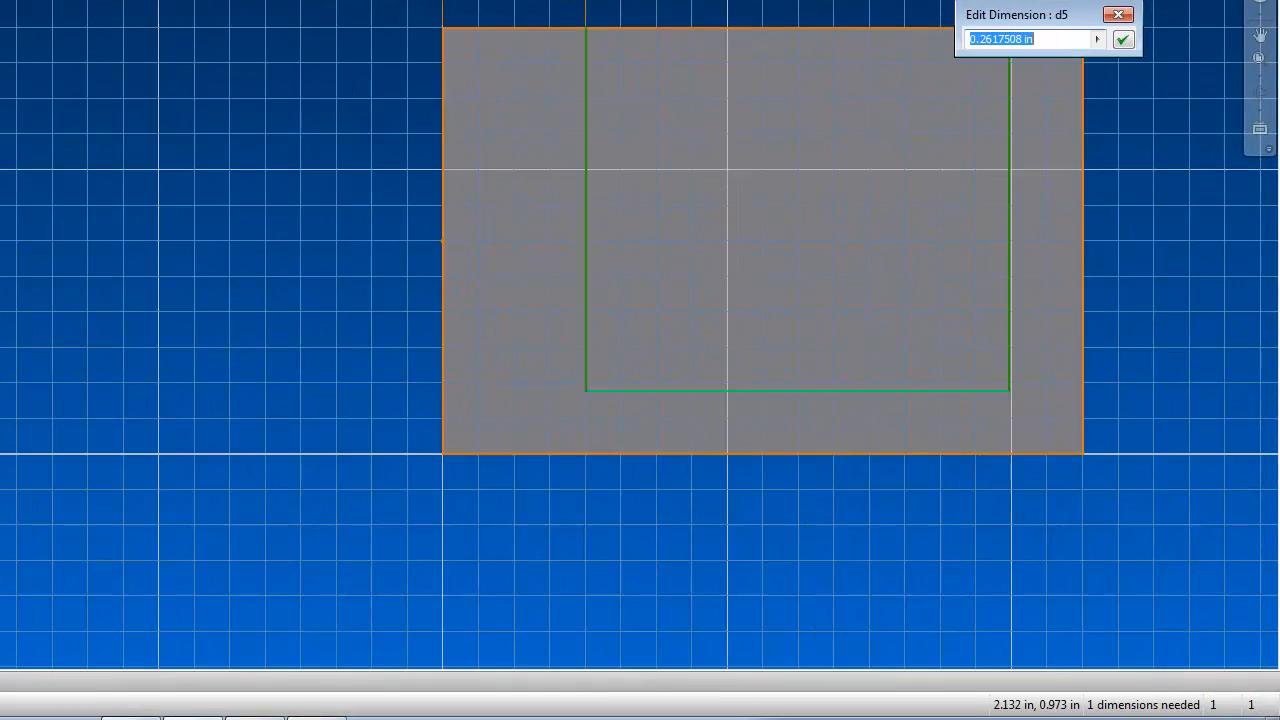
type(".5")
key("Return")
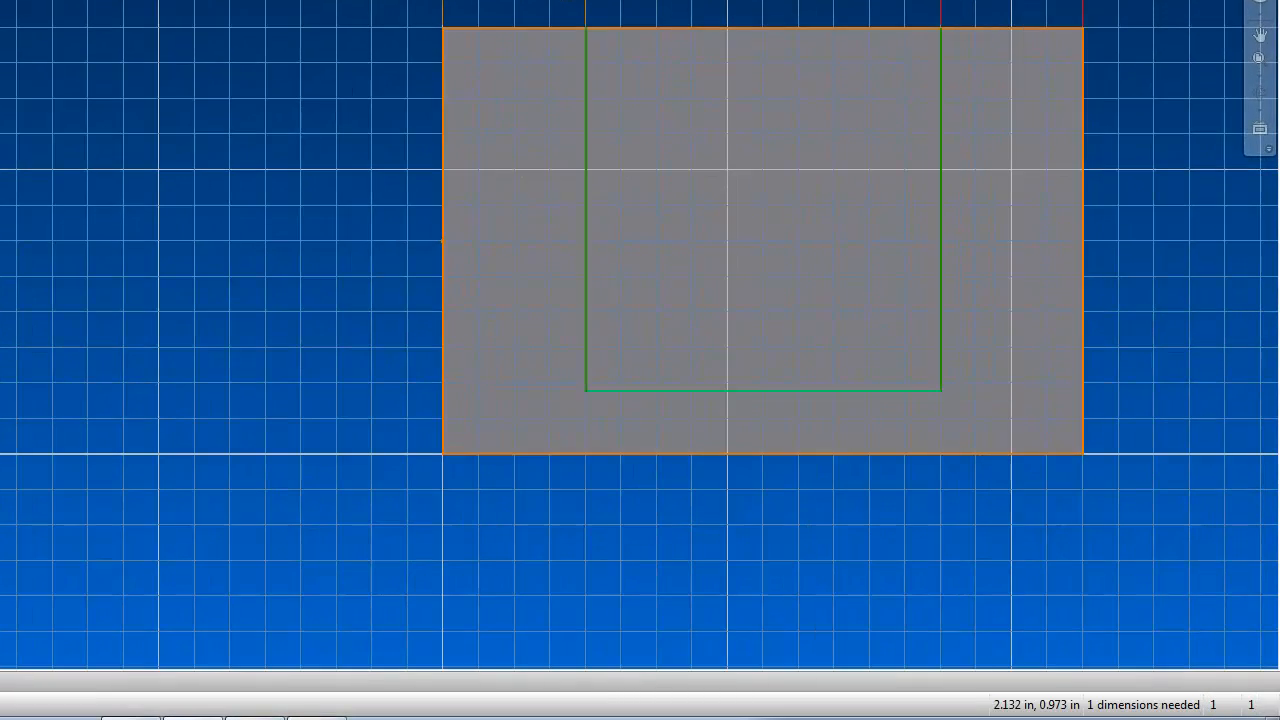
Step: Dimension the U profile's bottom line 0.25 in above the face's bottom edge and finish the sketch
left_click(774, 454)
left_click(791, 391)
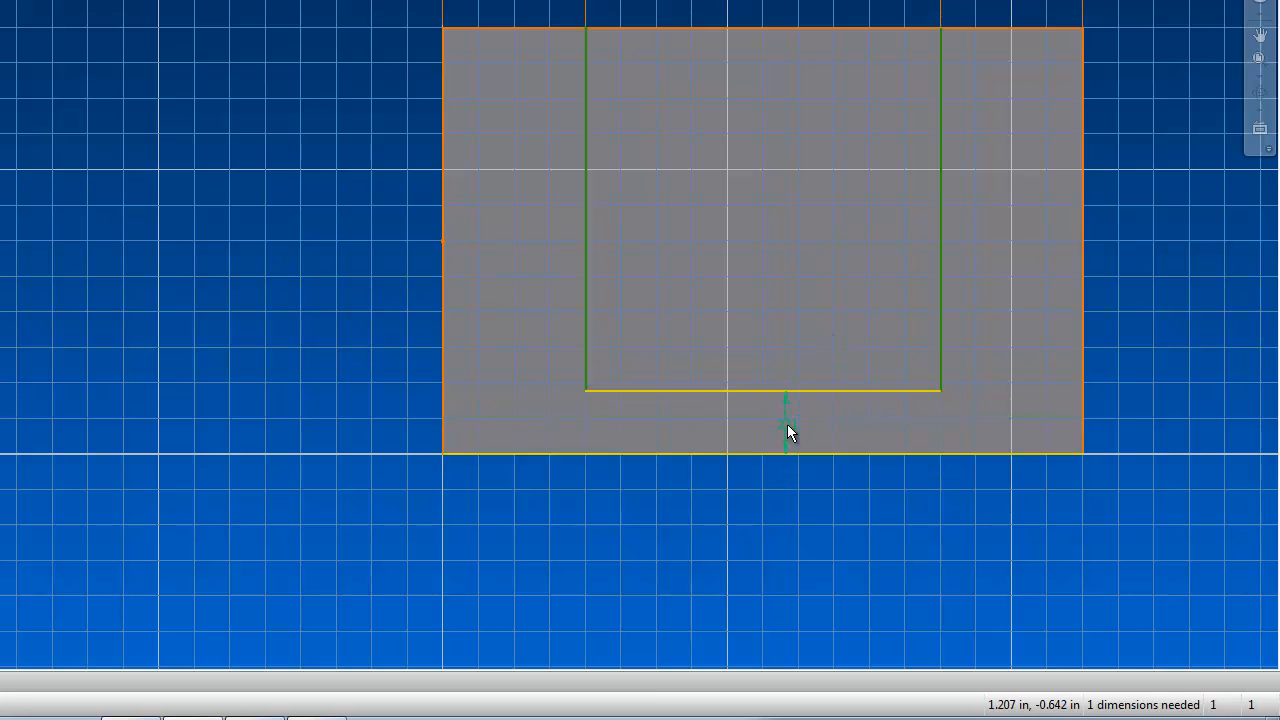
left_click(787, 424)
type(".")
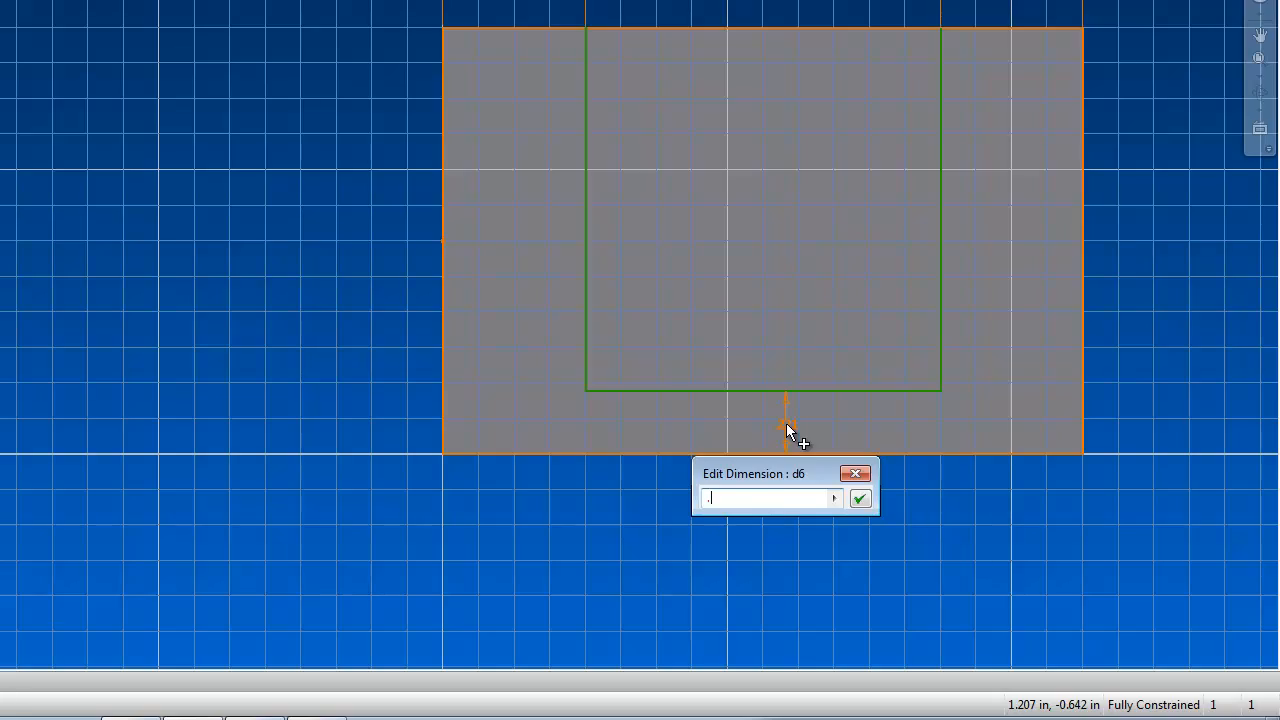
type("25")
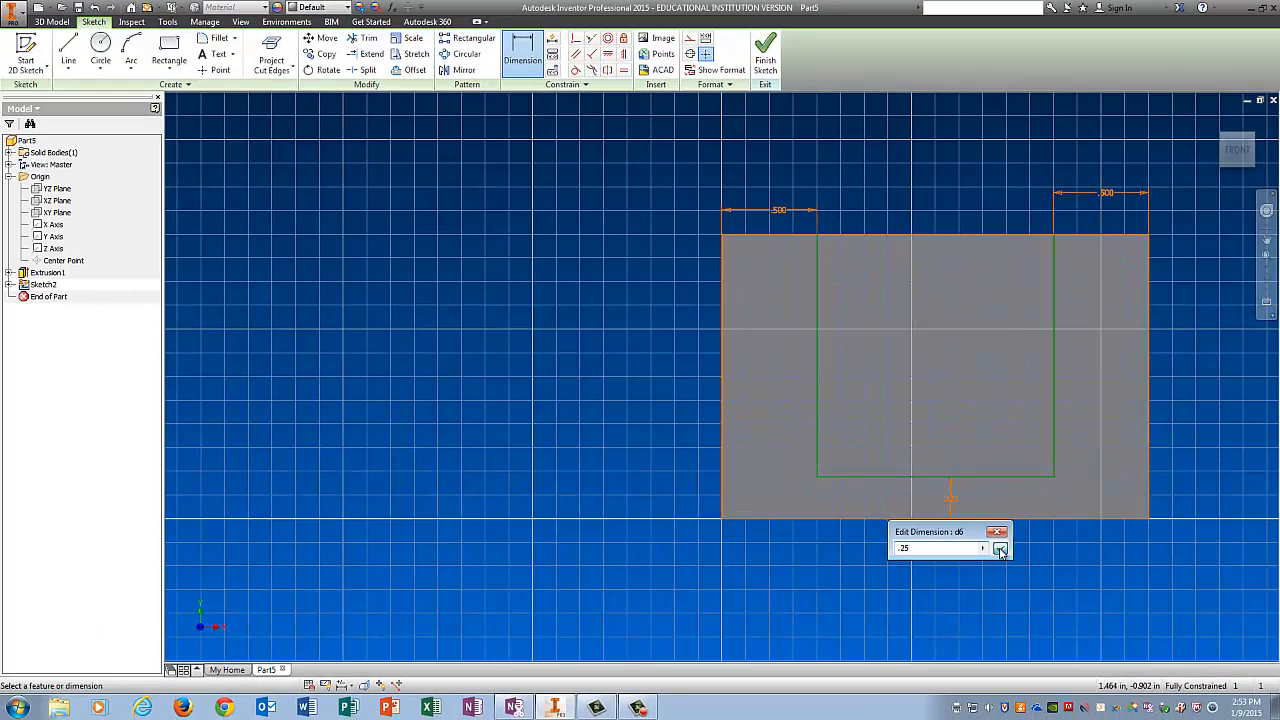
left_click(1000, 550)
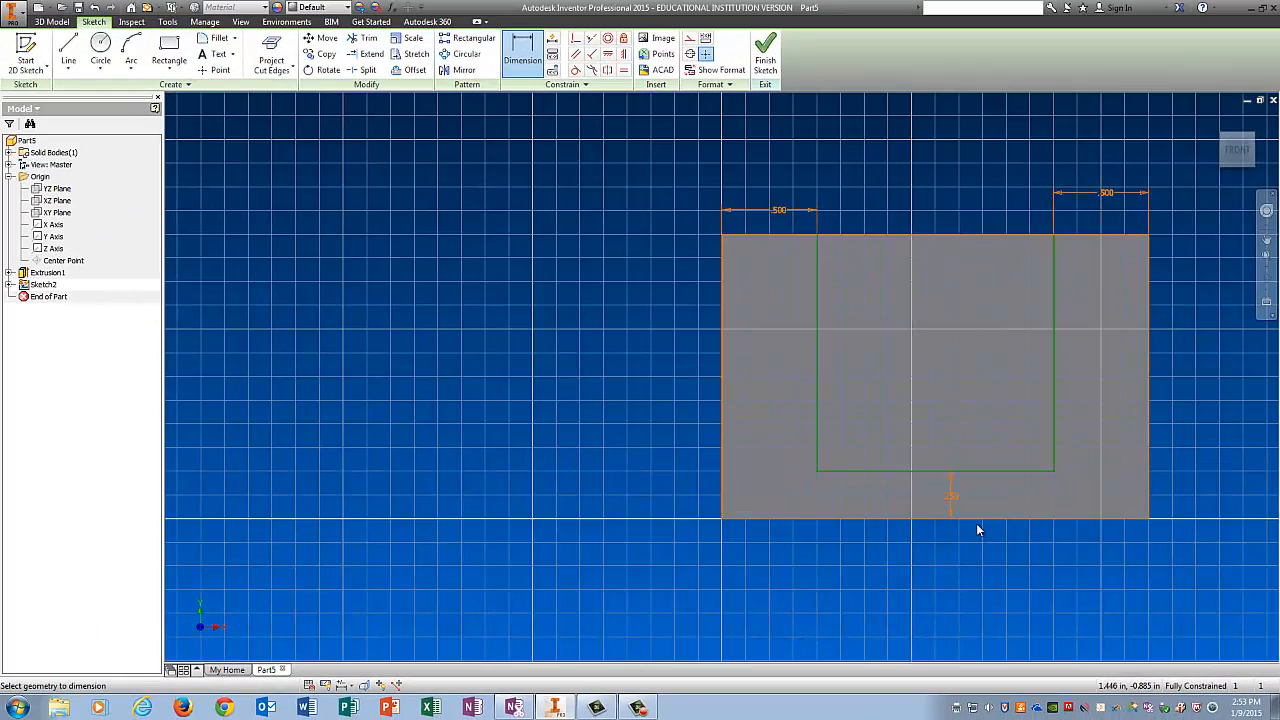
left_click(765, 55)
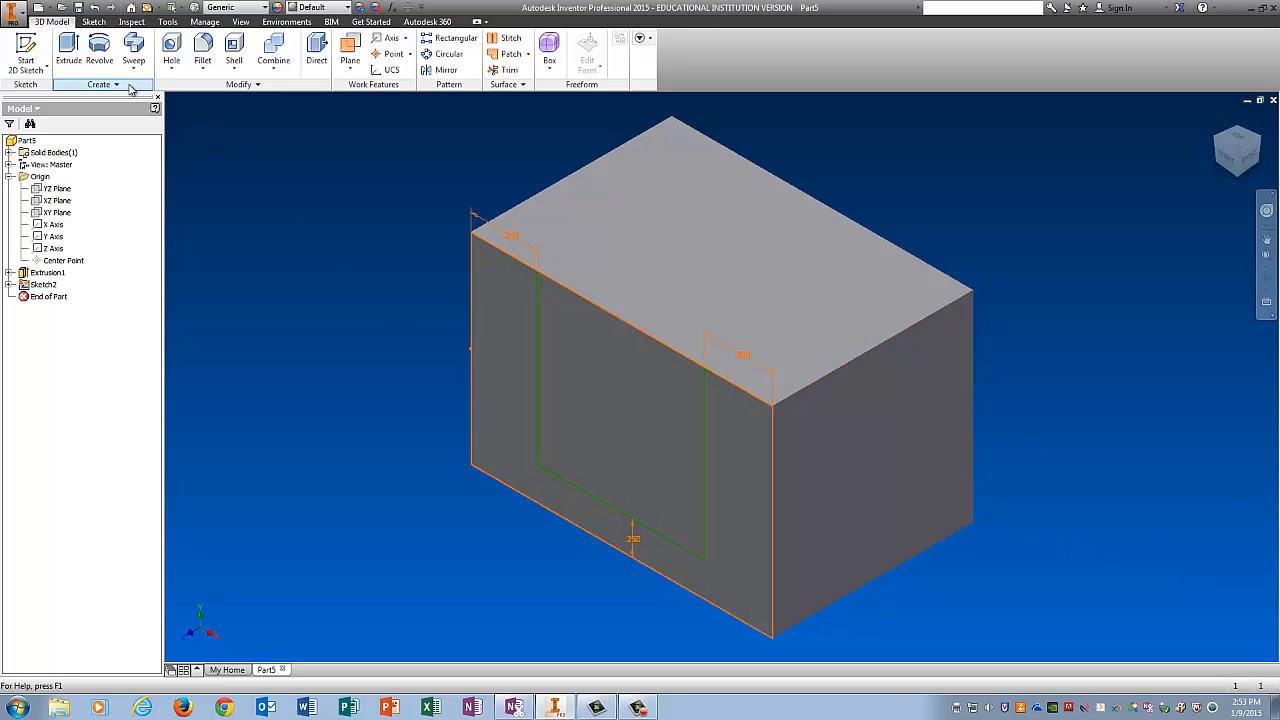
Step: Cut the region enclosed by the U profile 1 in deep into the block with Extrude
left_click(72, 47)
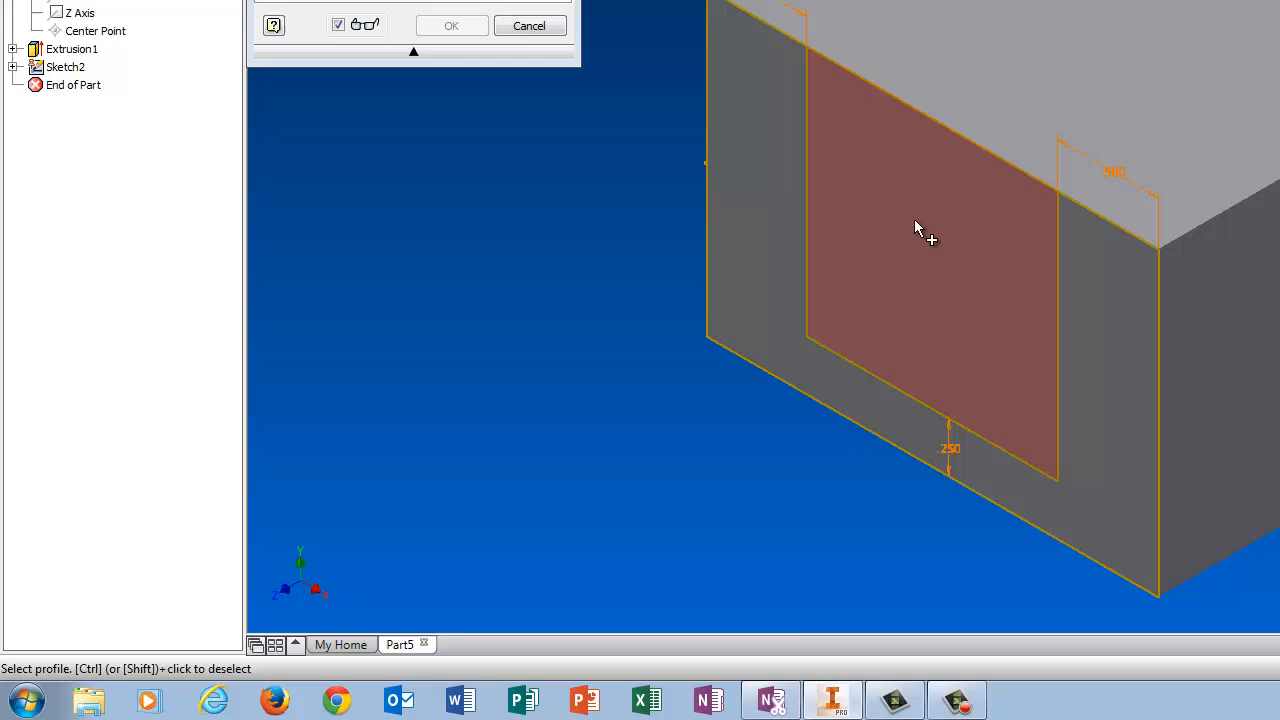
left_click(609, 392)
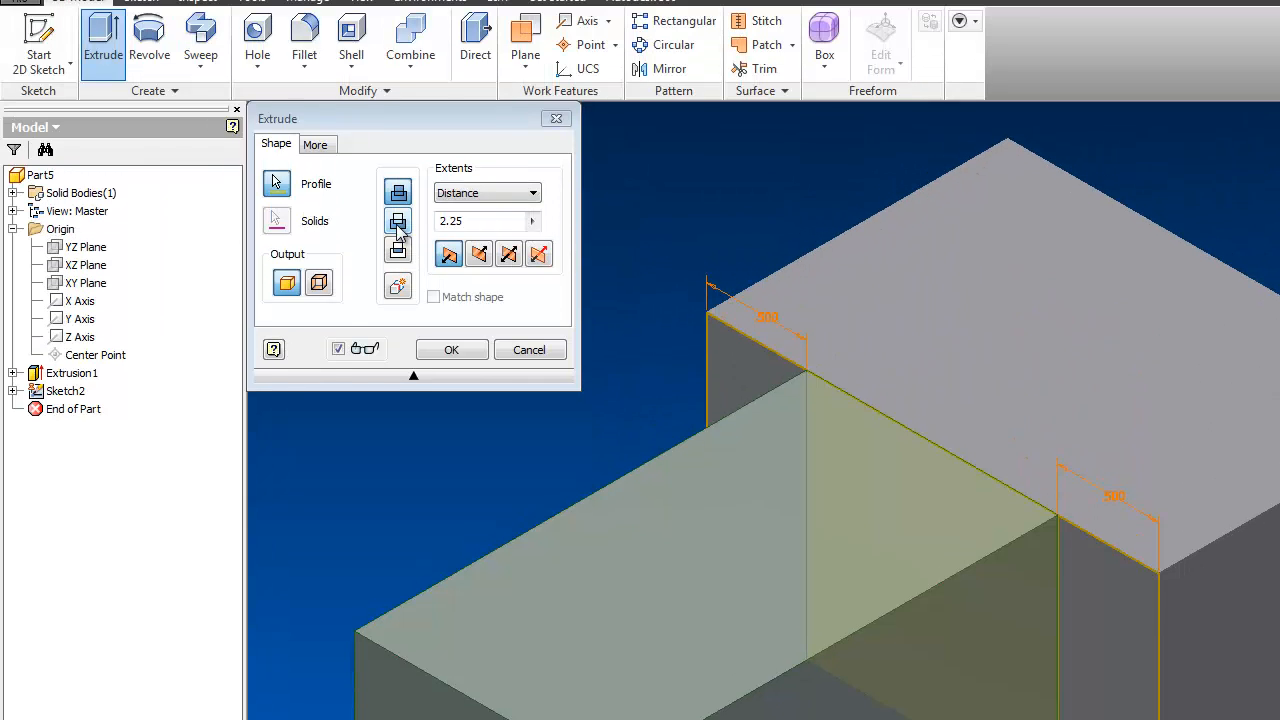
left_click(398, 258)
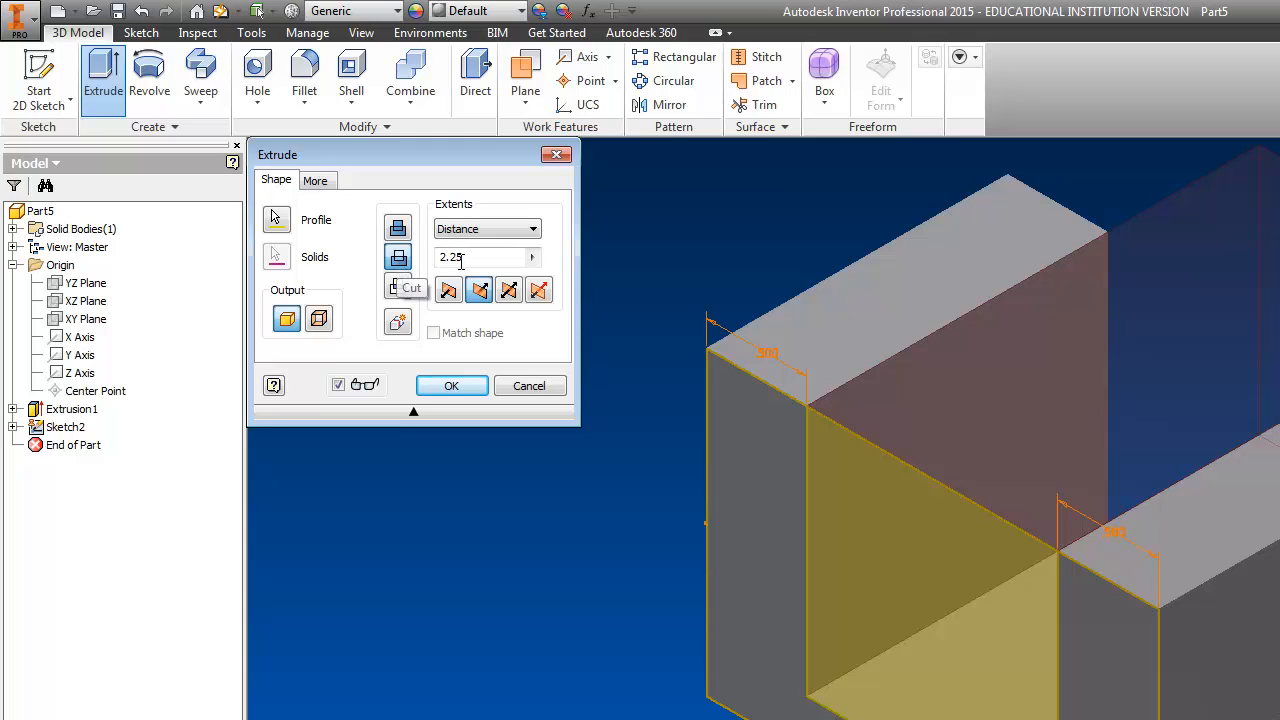
double_click(440, 258)
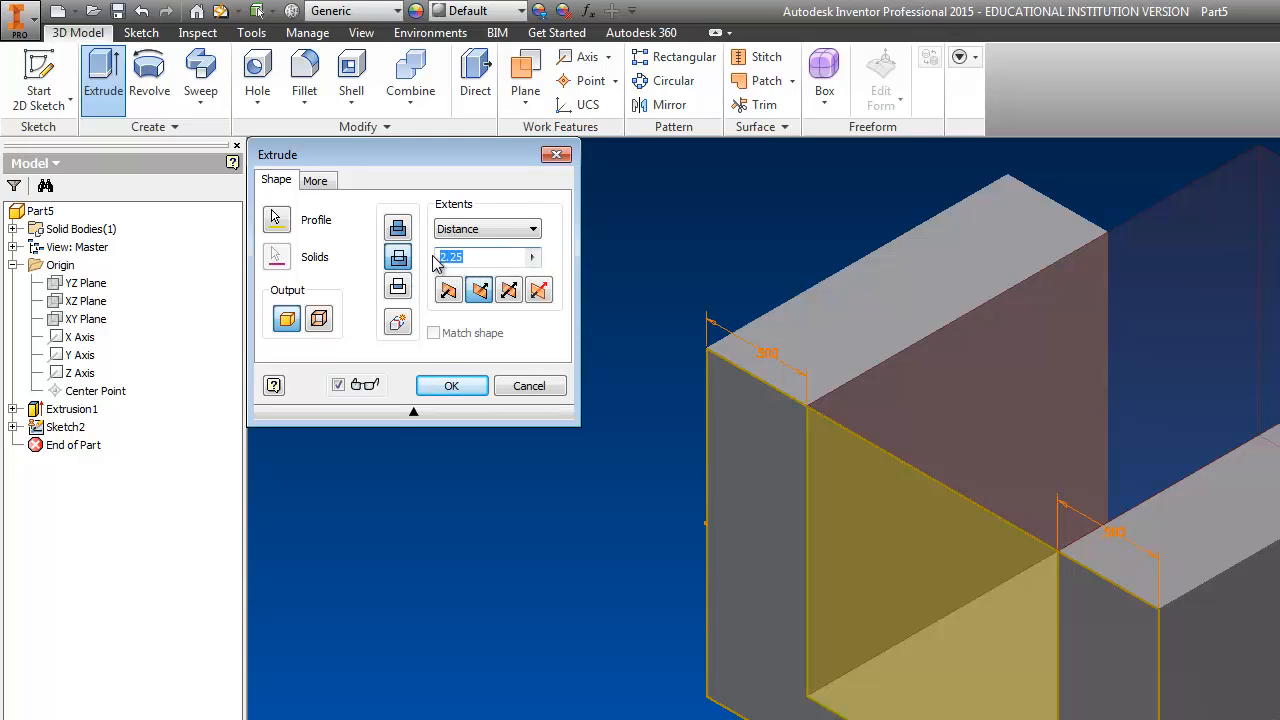
type("1")
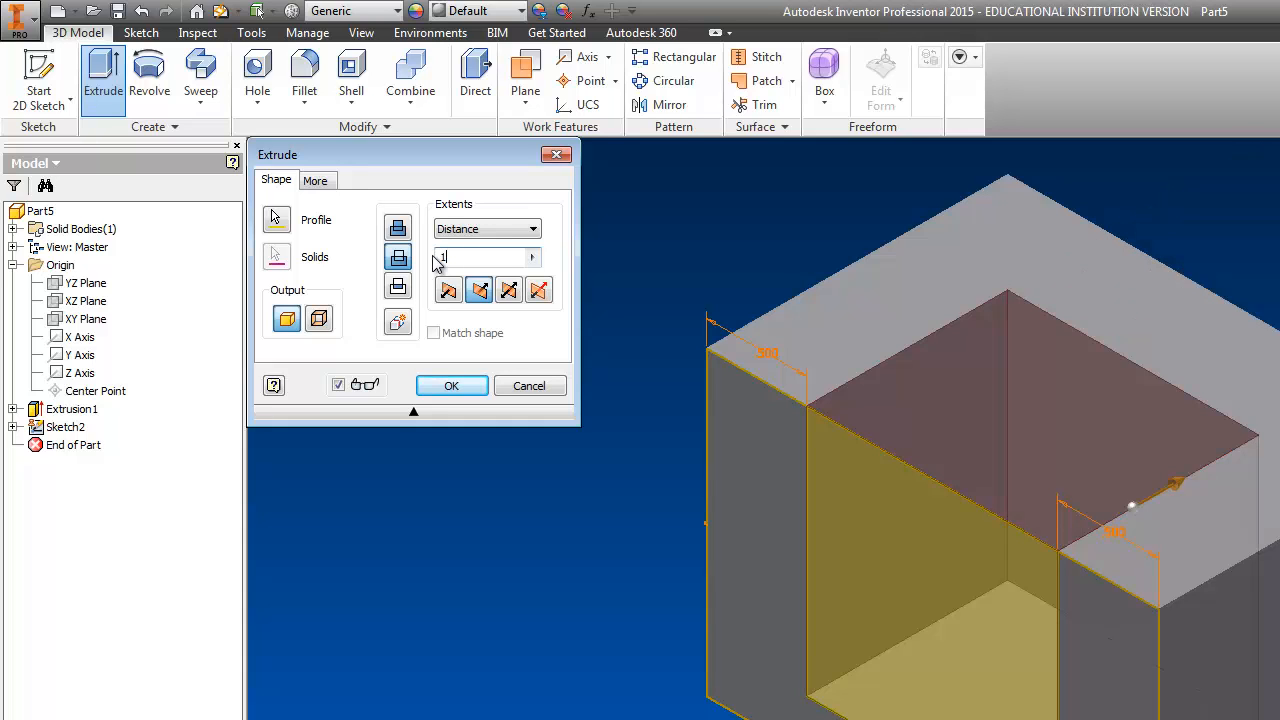
left_click(440, 387)
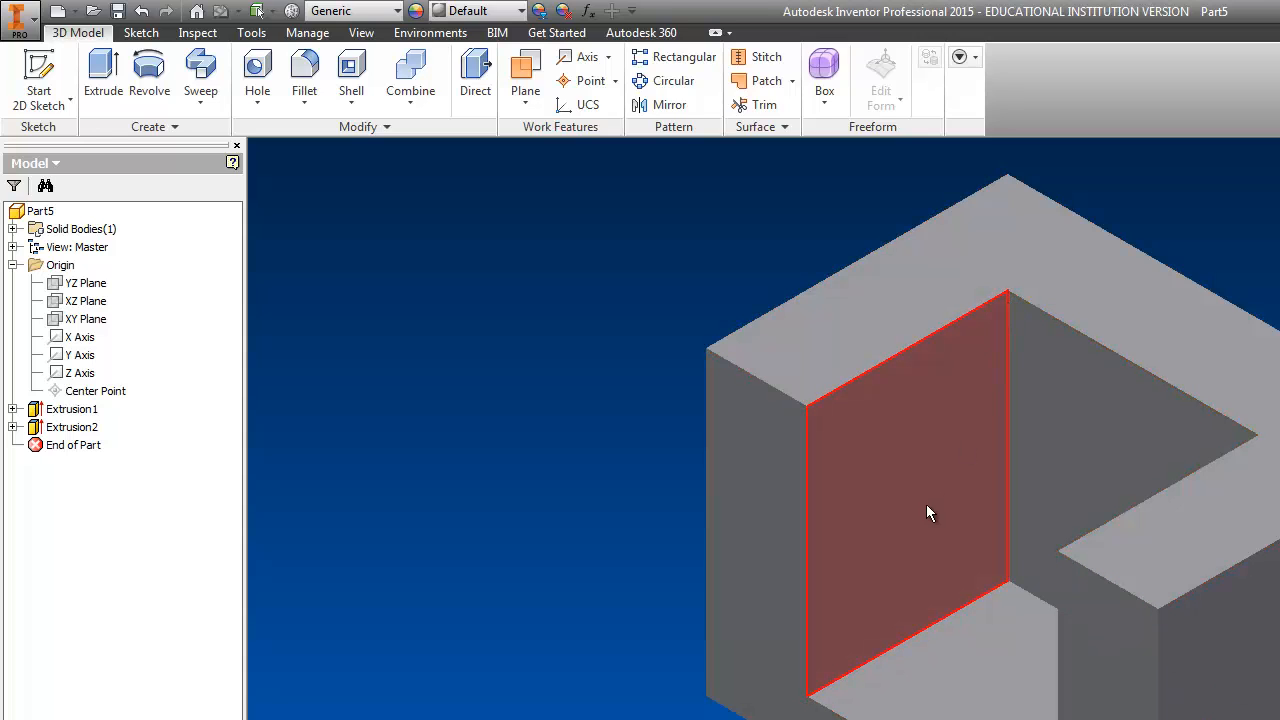
Step: Start a 2D sketch on the pocket's left inner wall and project its cut edges into the sketch
left_click(37, 65)
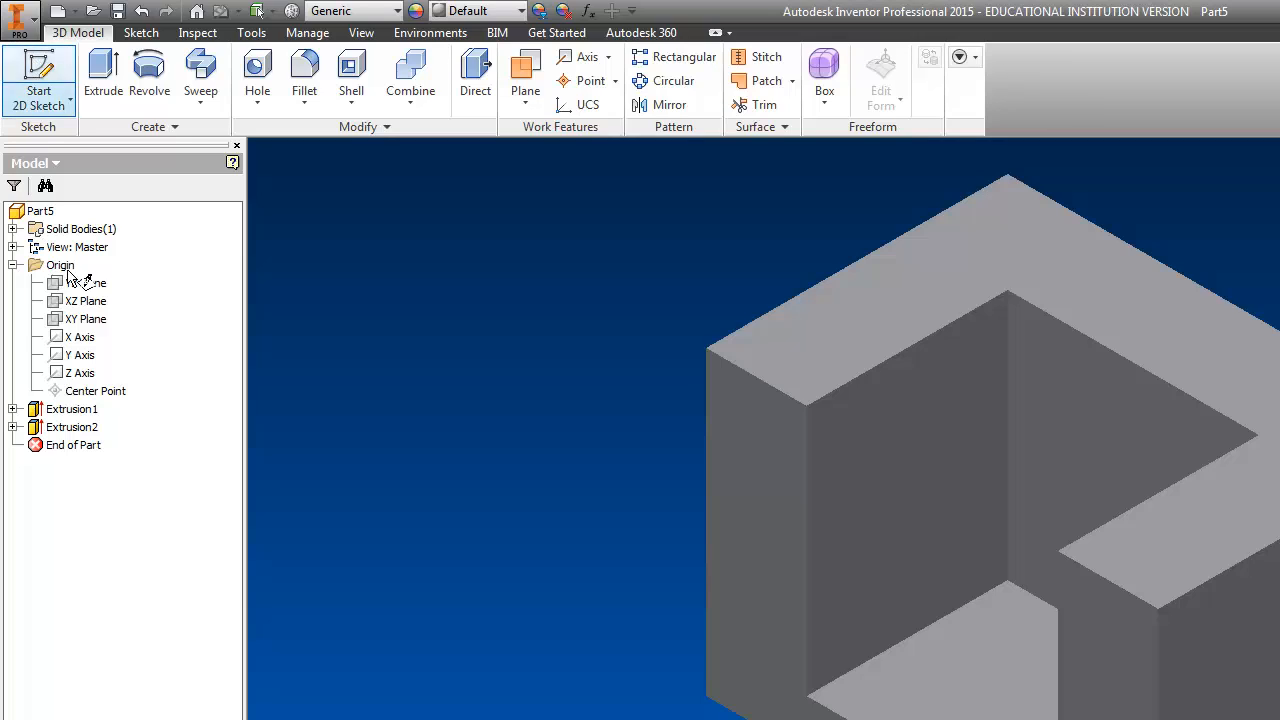
left_click(908, 515)
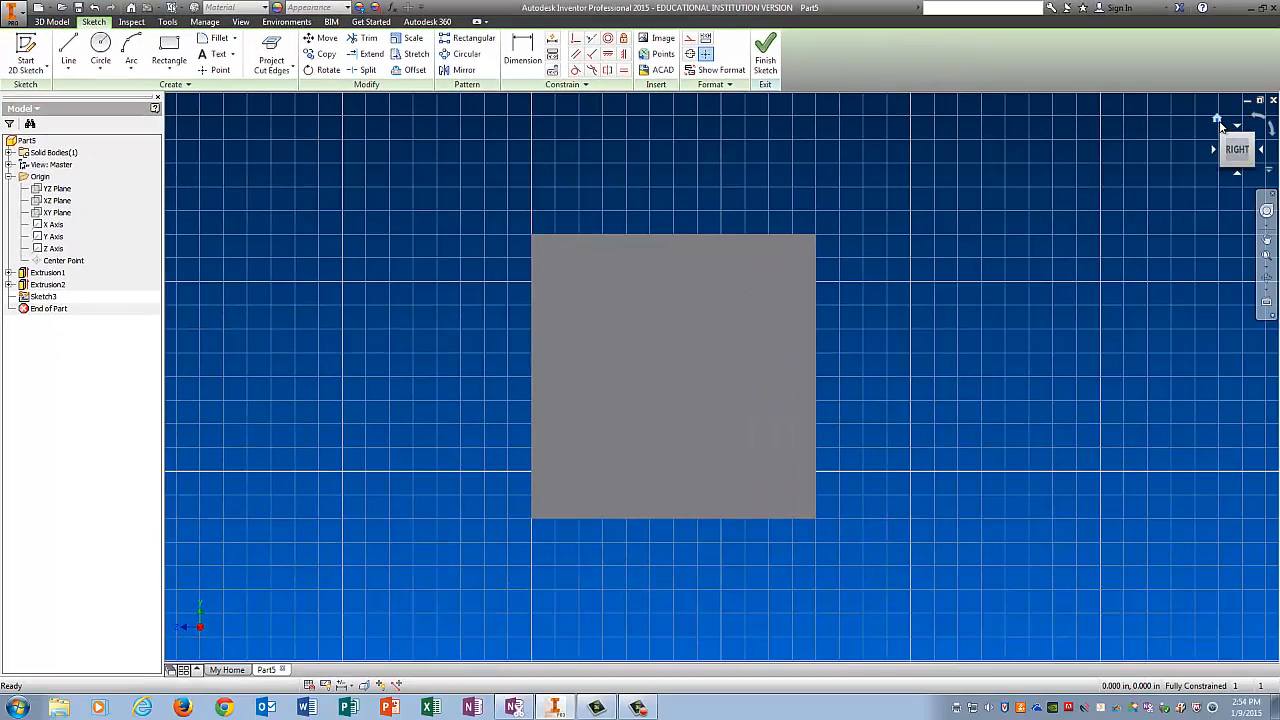
left_click(1217, 119)
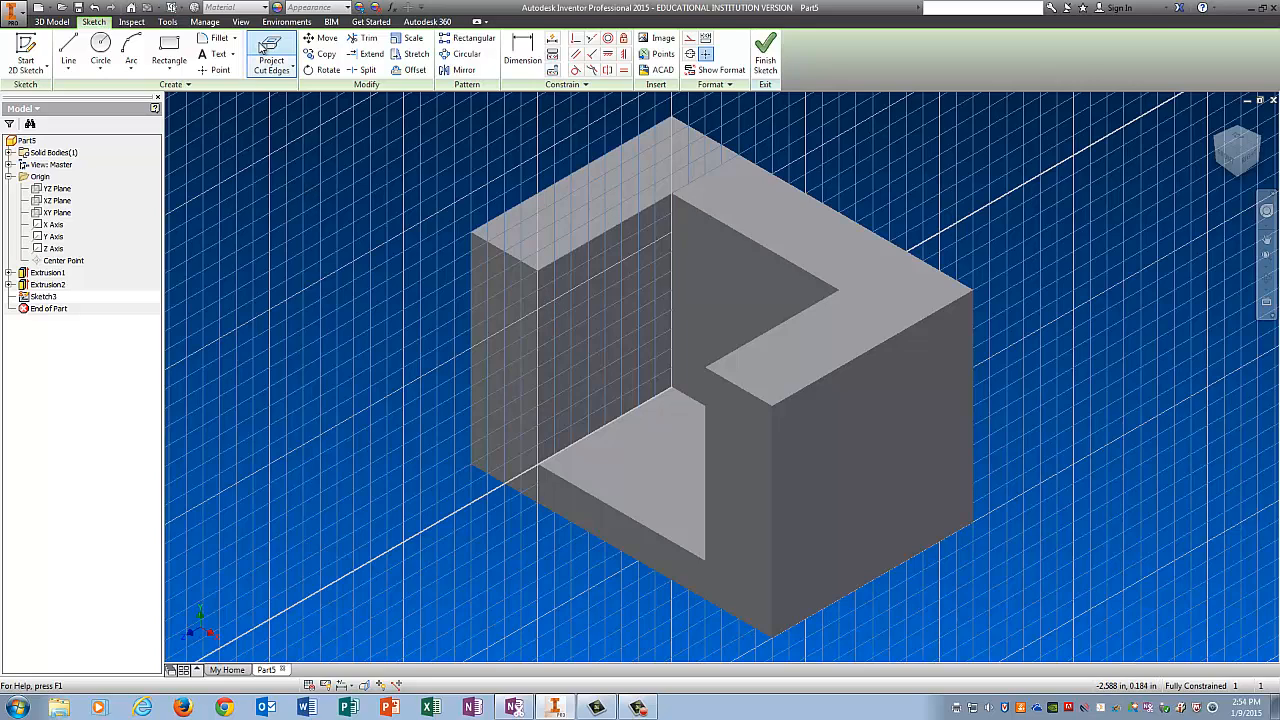
left_click(260, 46)
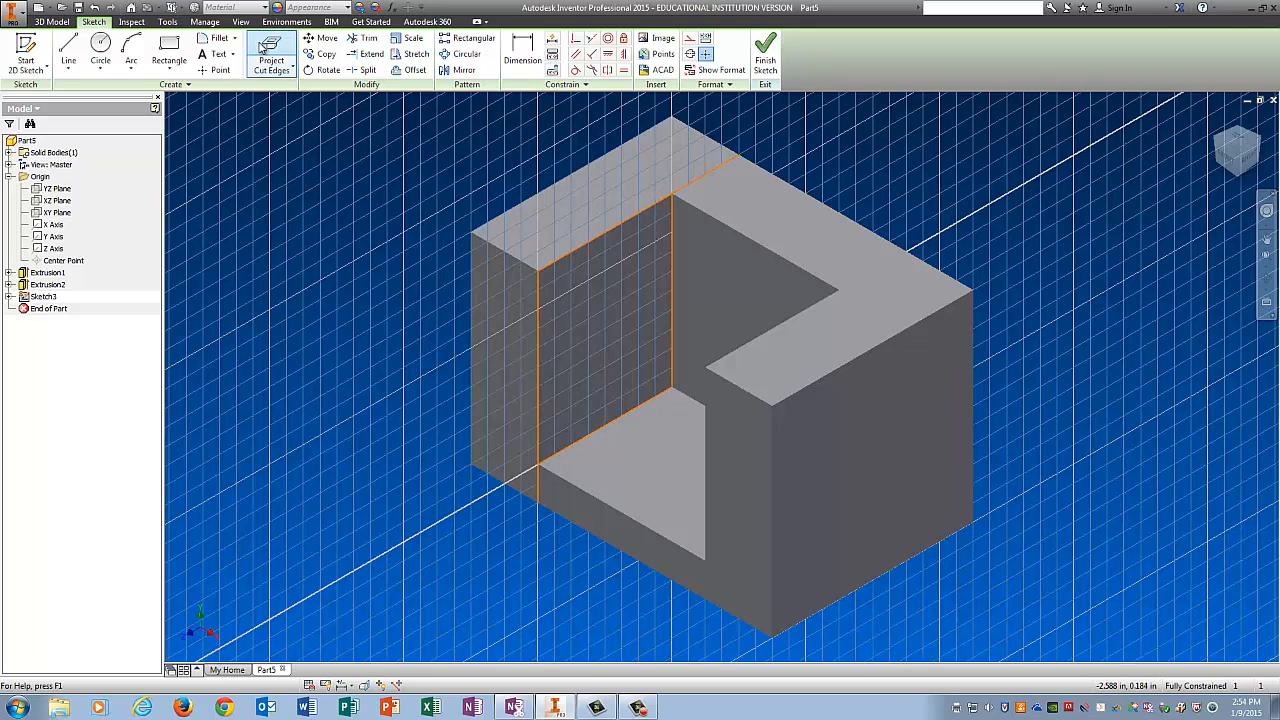
Step: Draw a diagonal line from the wall's upper back corner to its lower front corner and finish the sketch
left_click(70, 48)
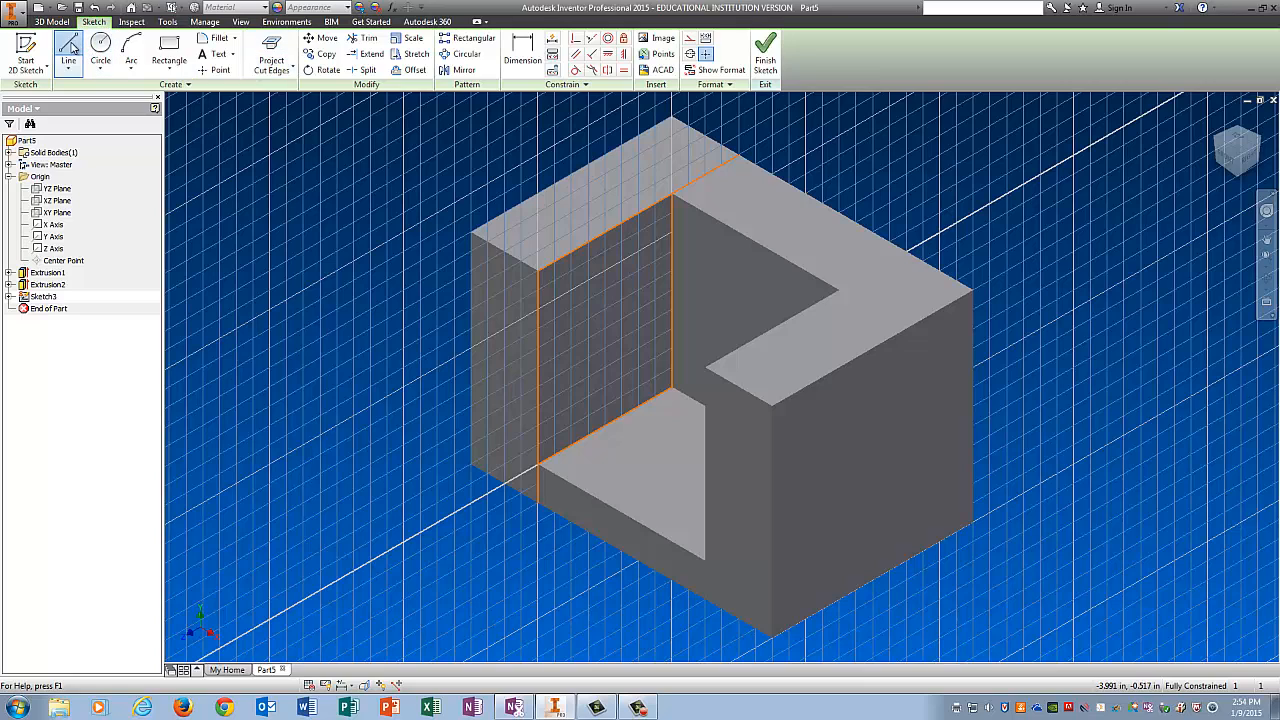
left_click(673, 196)
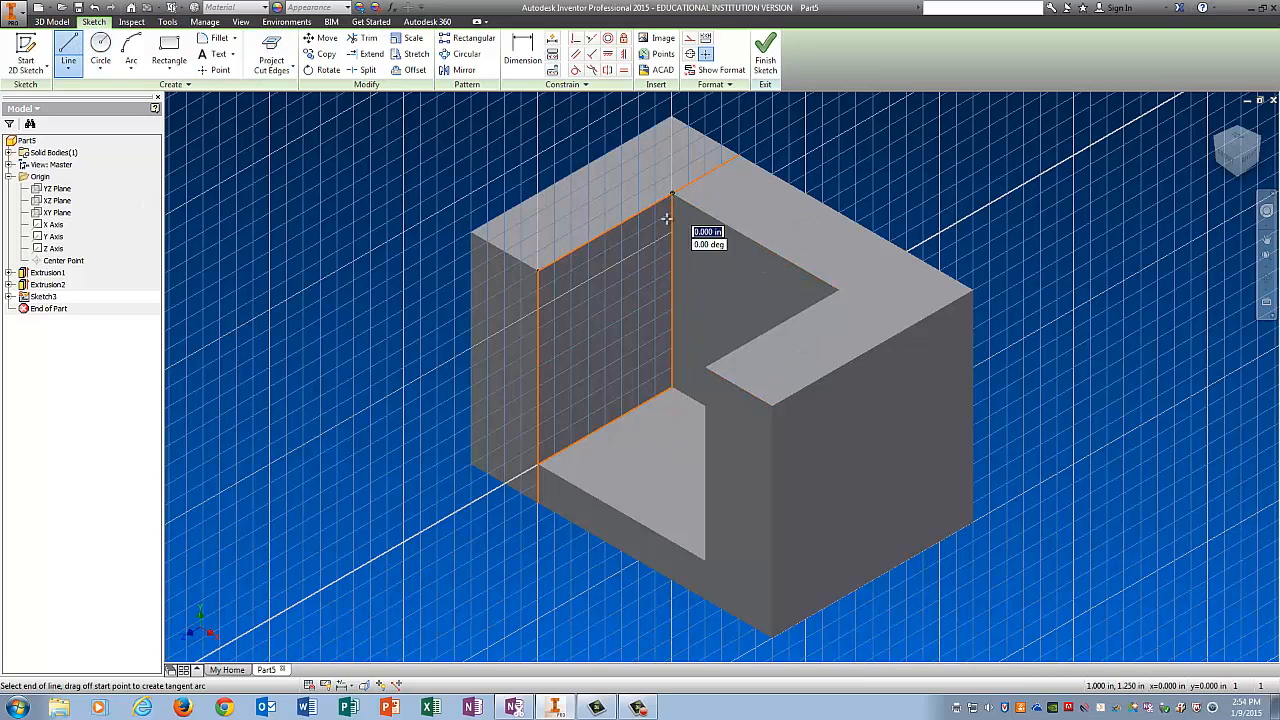
left_click(539, 462)
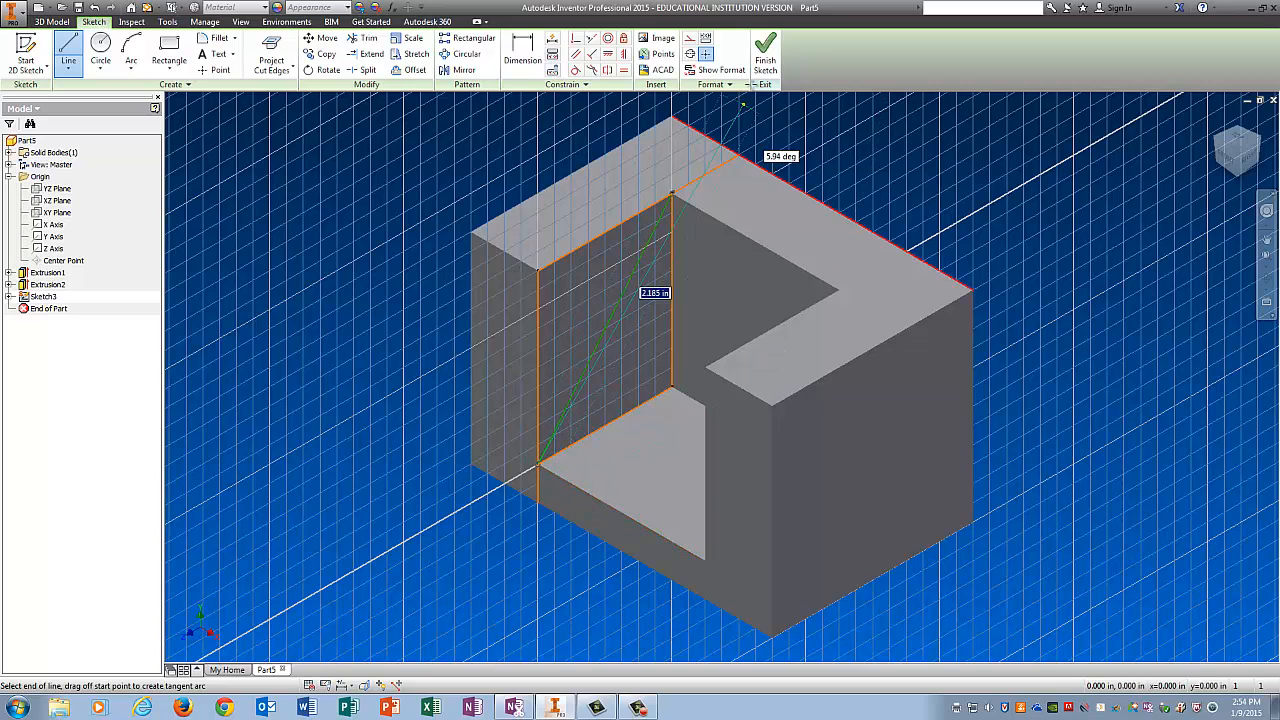
left_click(763, 58)
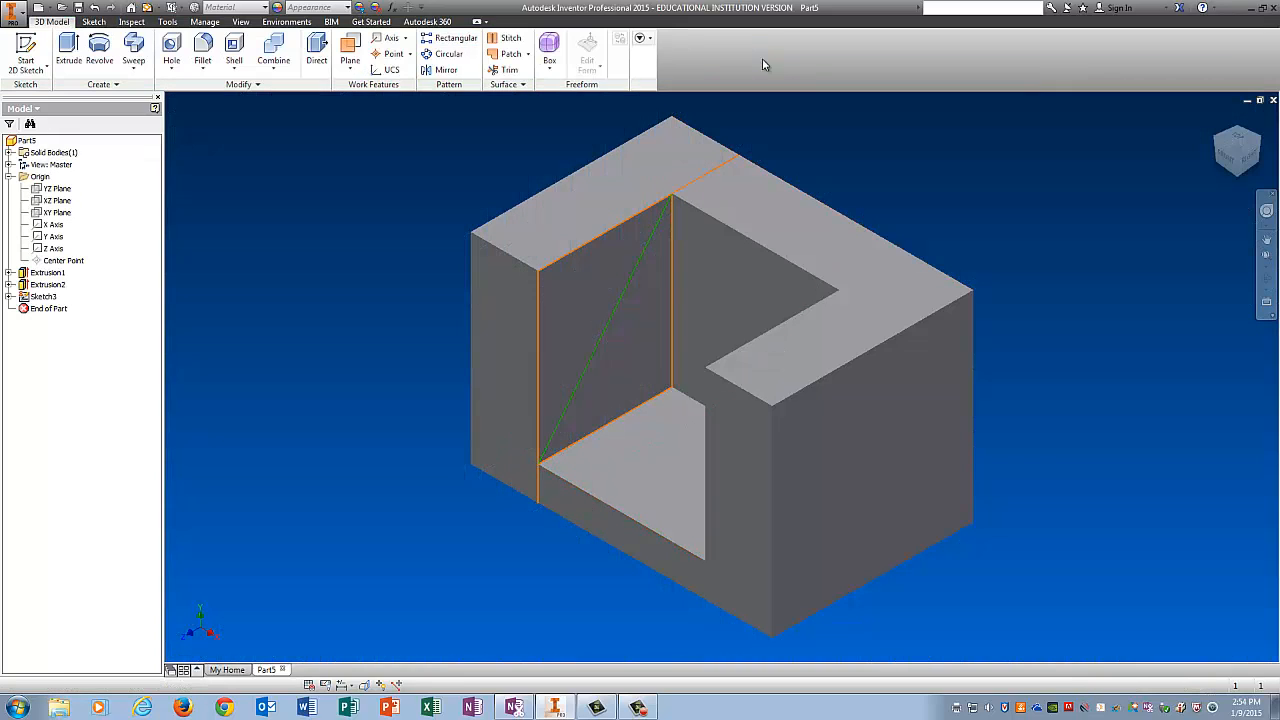
Step: Extrude the triangle below the diagonal 1.25 in across the pocket as joined material to form a ramp
left_click(68, 47)
left_click(628, 341)
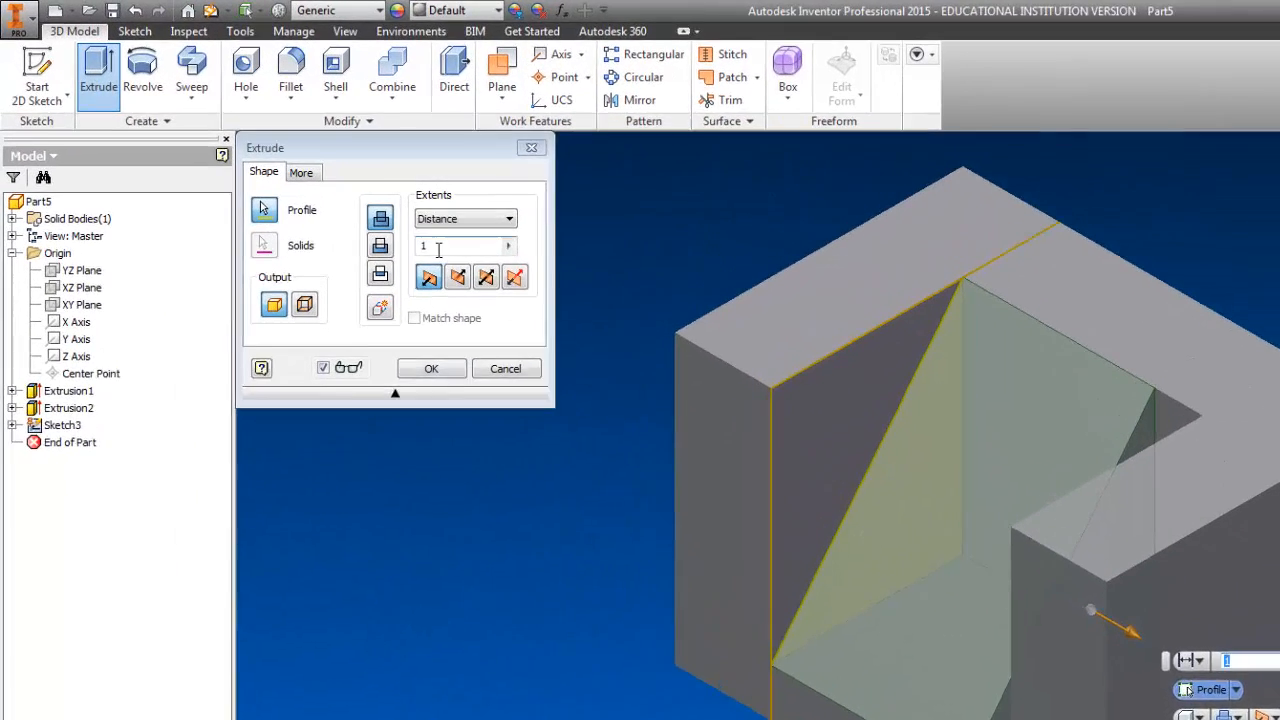
double_click(424, 250)
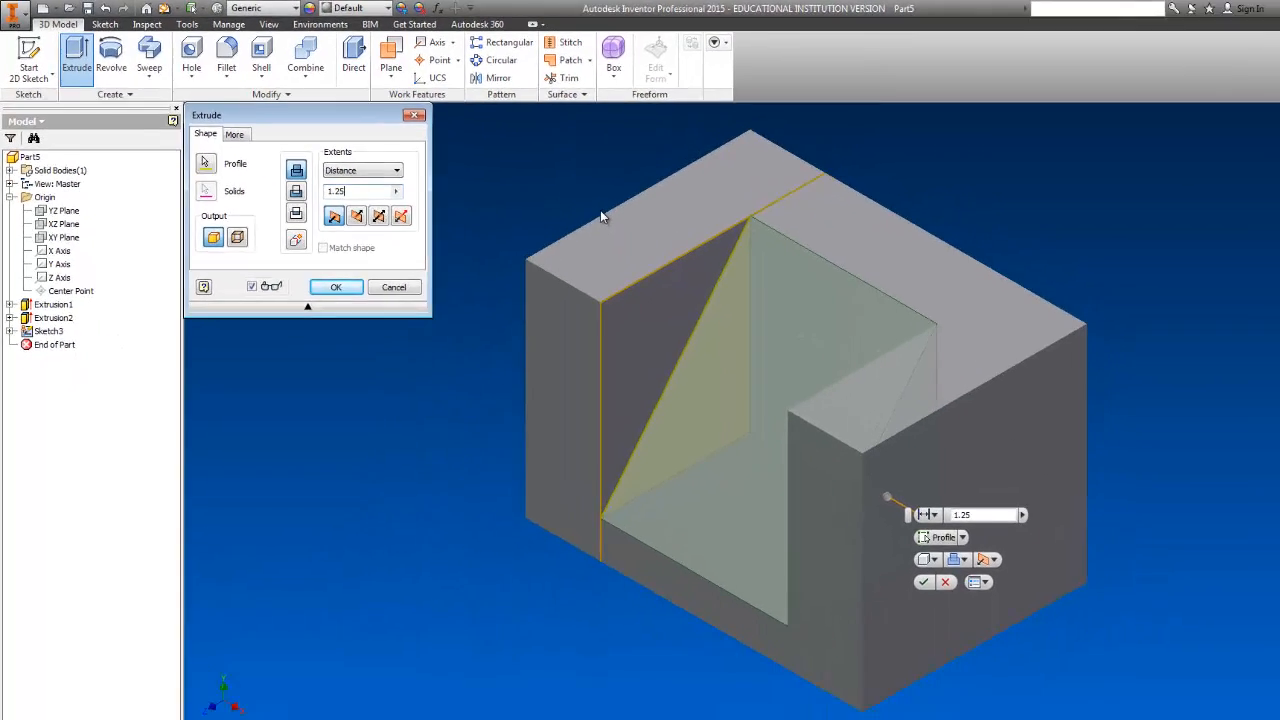
key("Return")
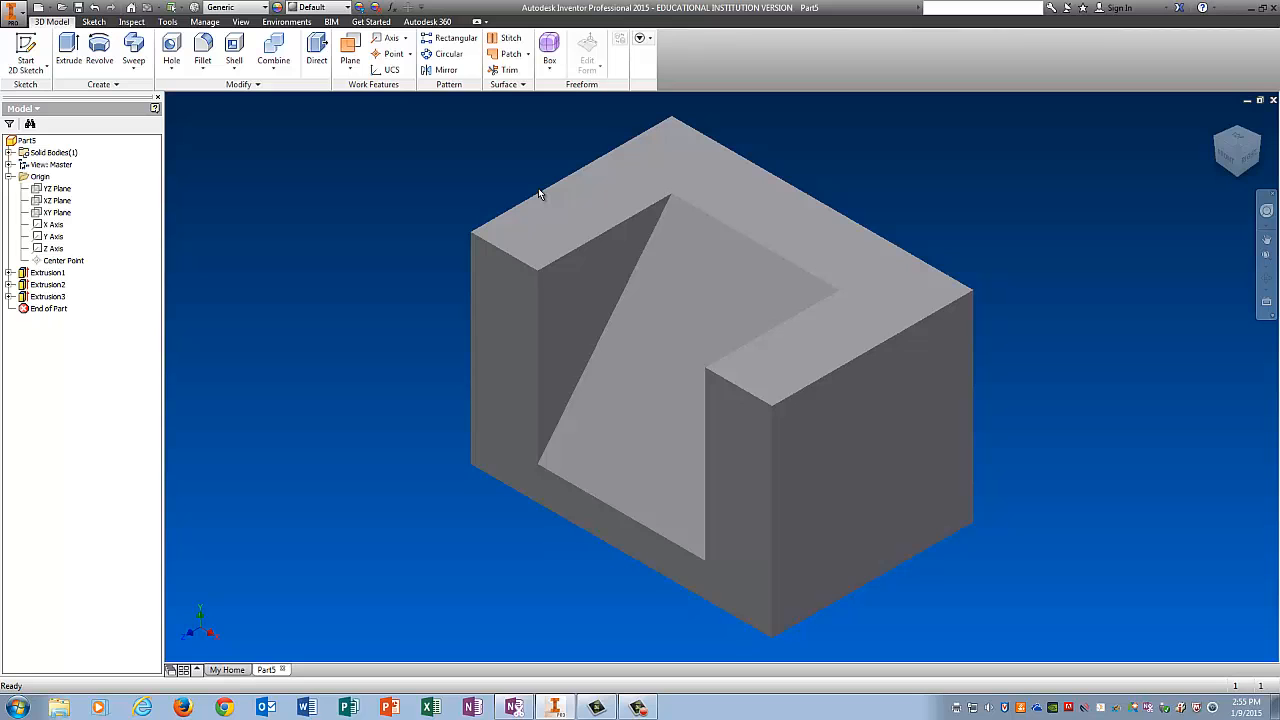
Step: Apply the Light Red appearance to the part
left_click(1222, 148)
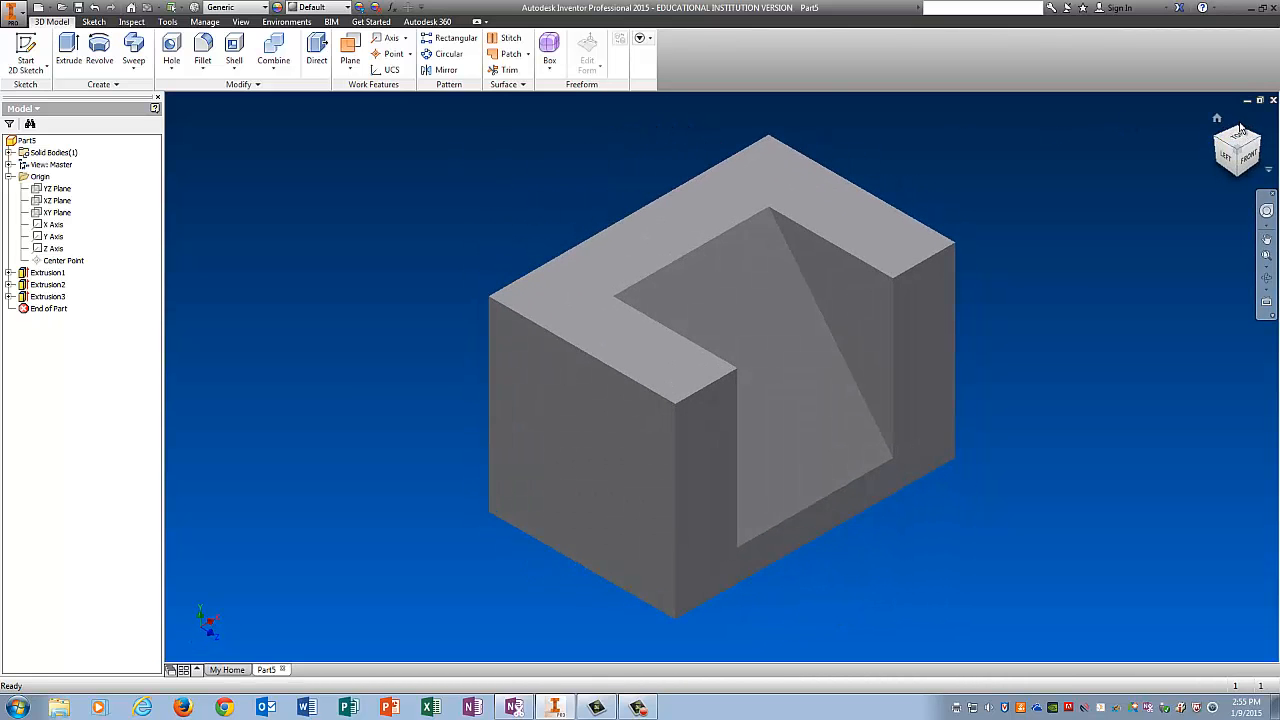
left_click(1240, 132)
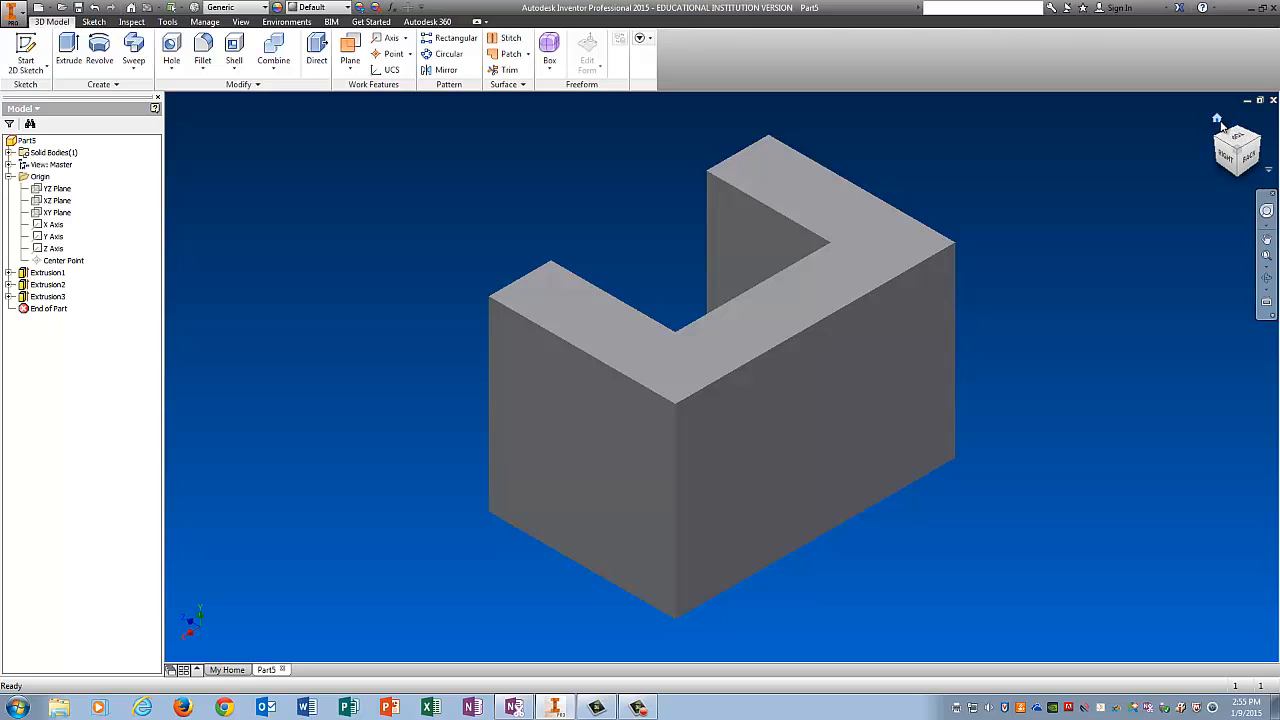
left_click(1242, 122)
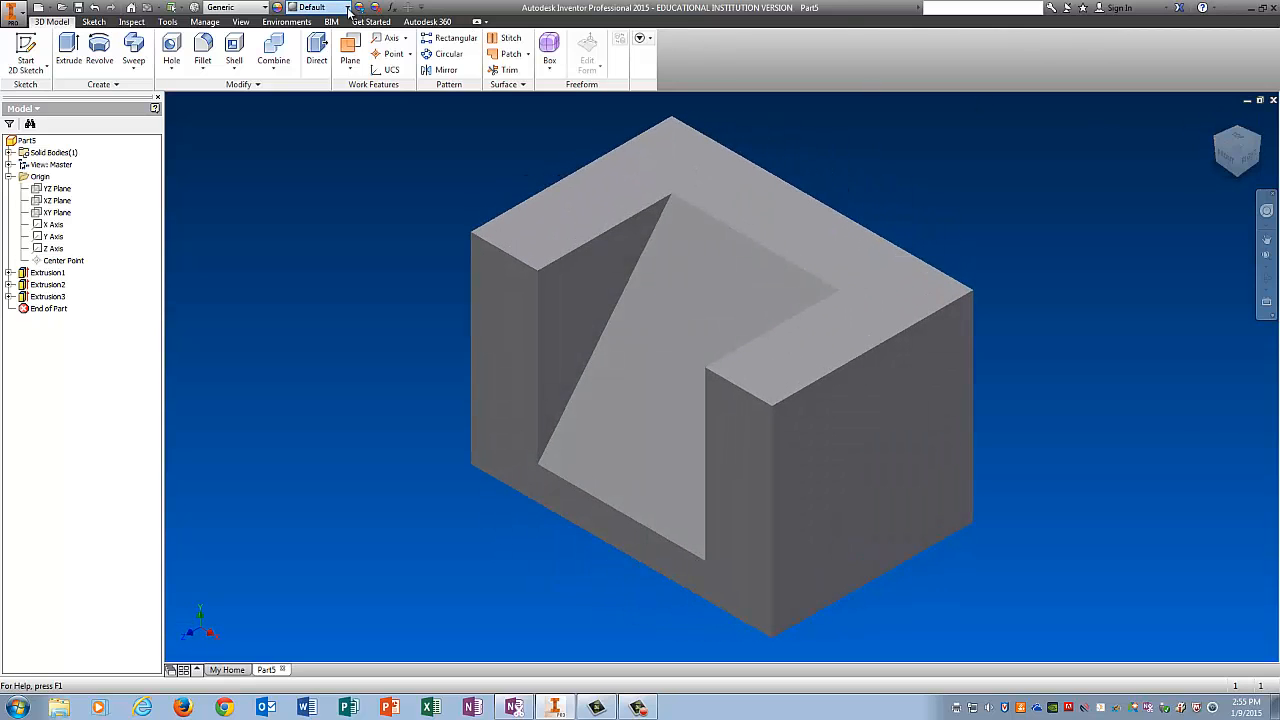
left_click(347, 9)
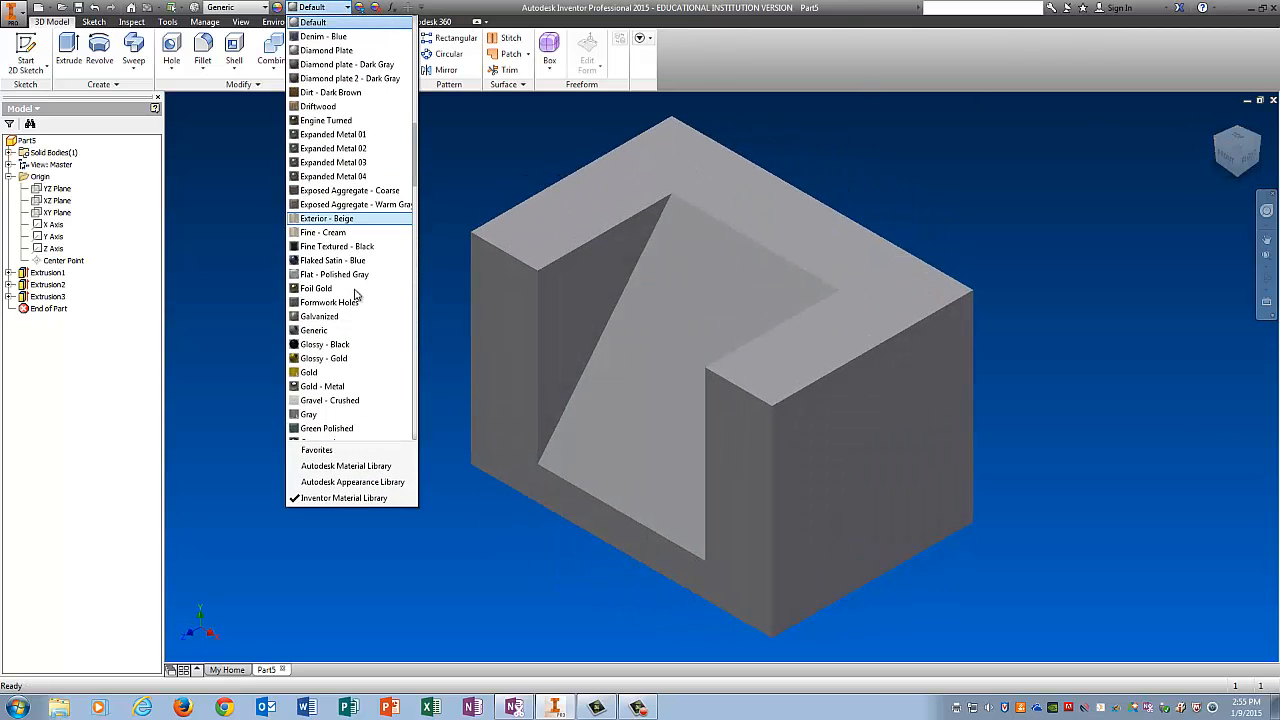
scroll(358, 386, "down", 2)
scroll(359, 383, "down", 7)
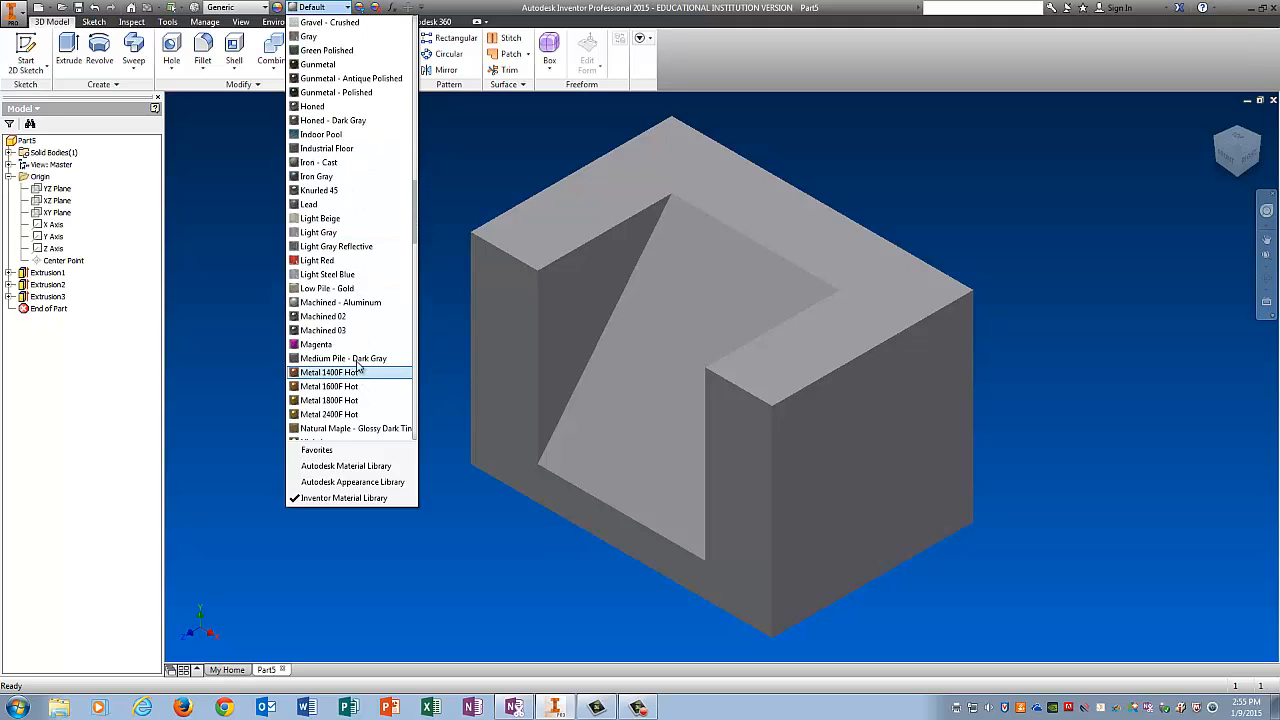
left_click(349, 260)
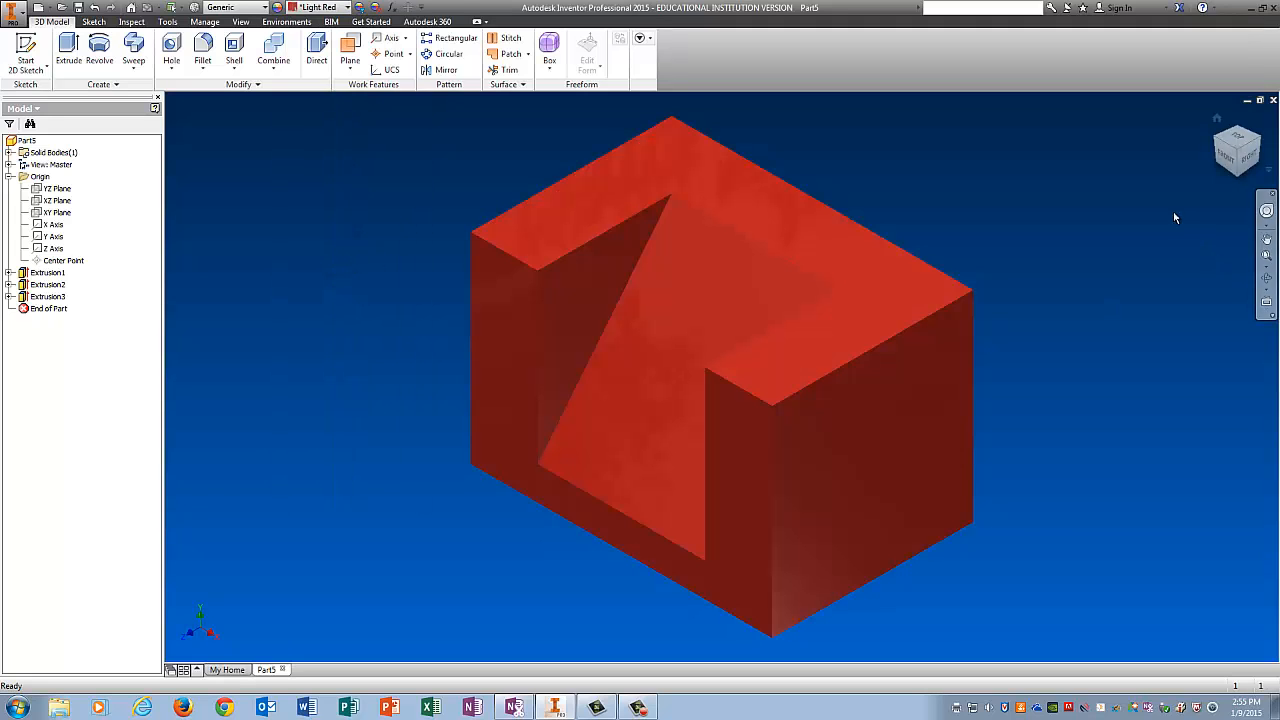
left_click(1212, 141)
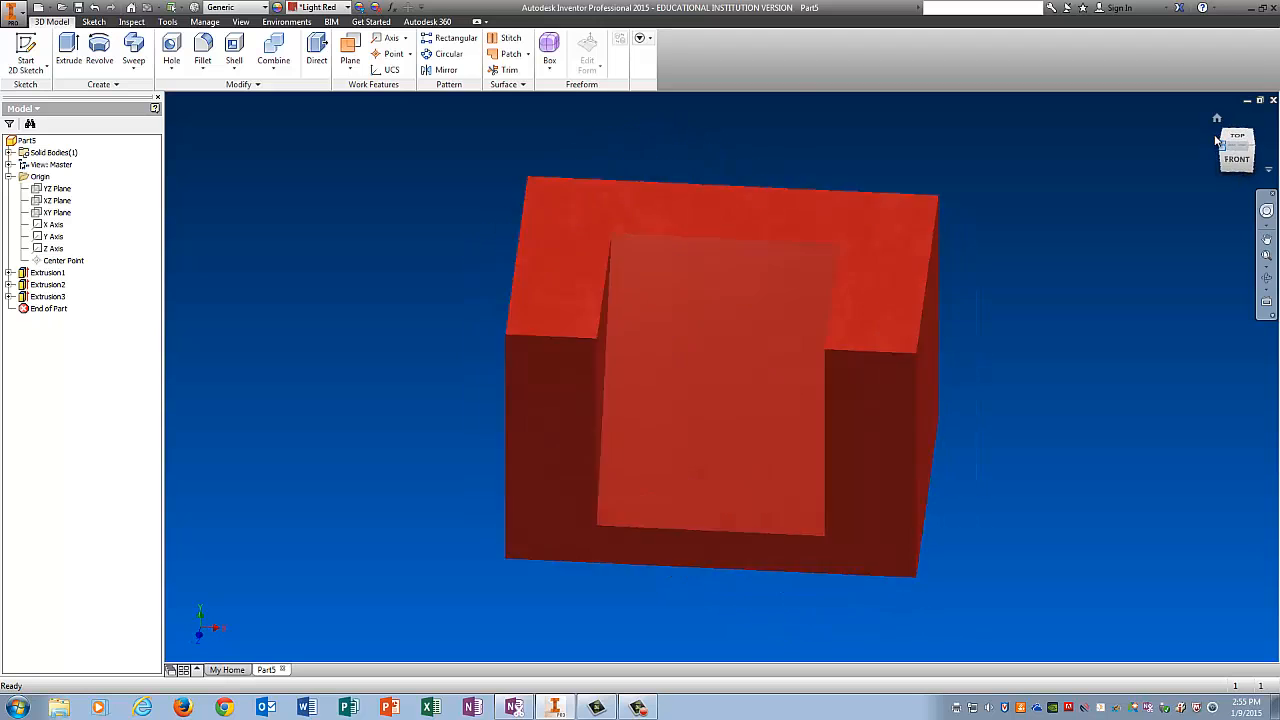
left_click(1261, 141)
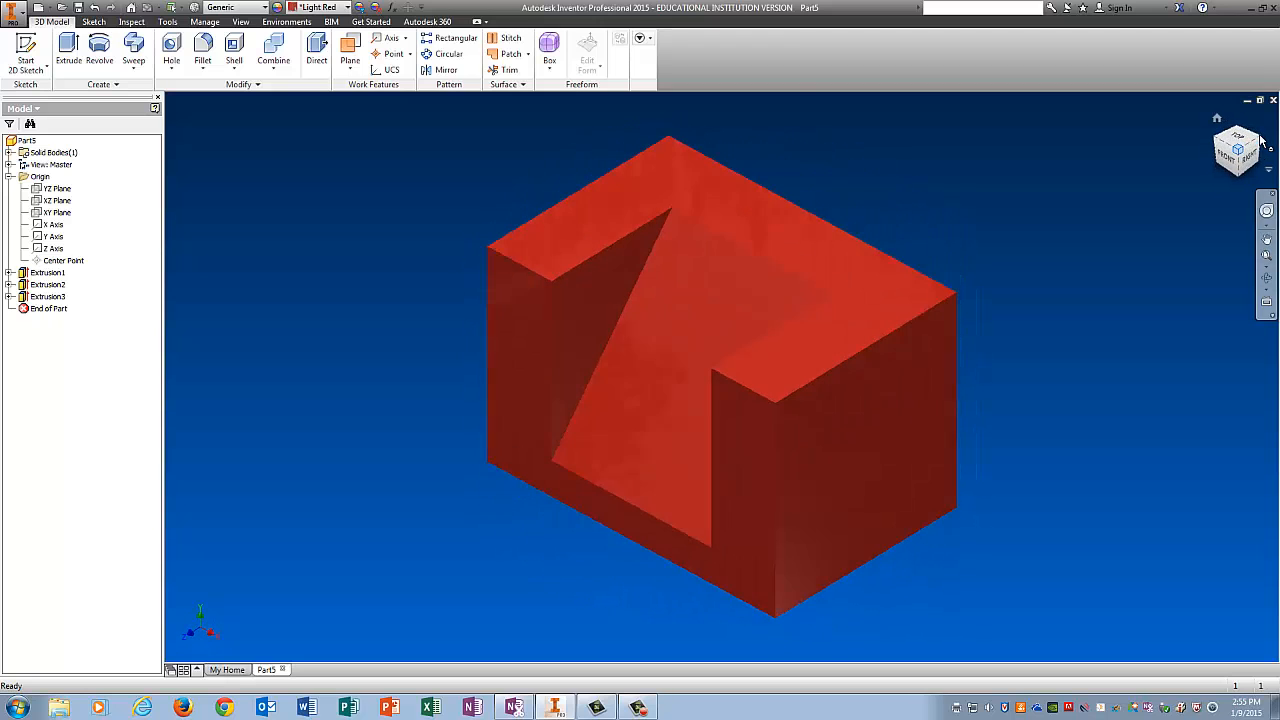
Step: Start saving the part under a new name and create and open a folder named Practice on the Desktop
left_click(20, 14)
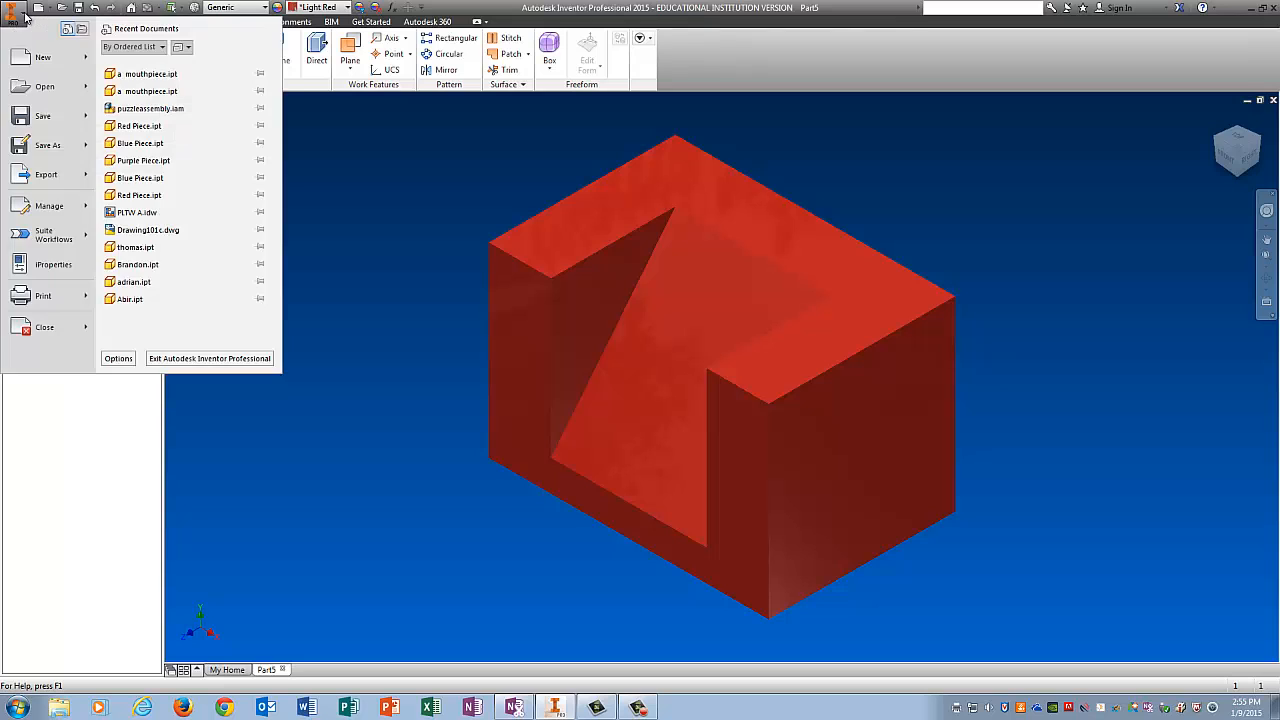
left_click(47, 145)
left_click(678, 245)
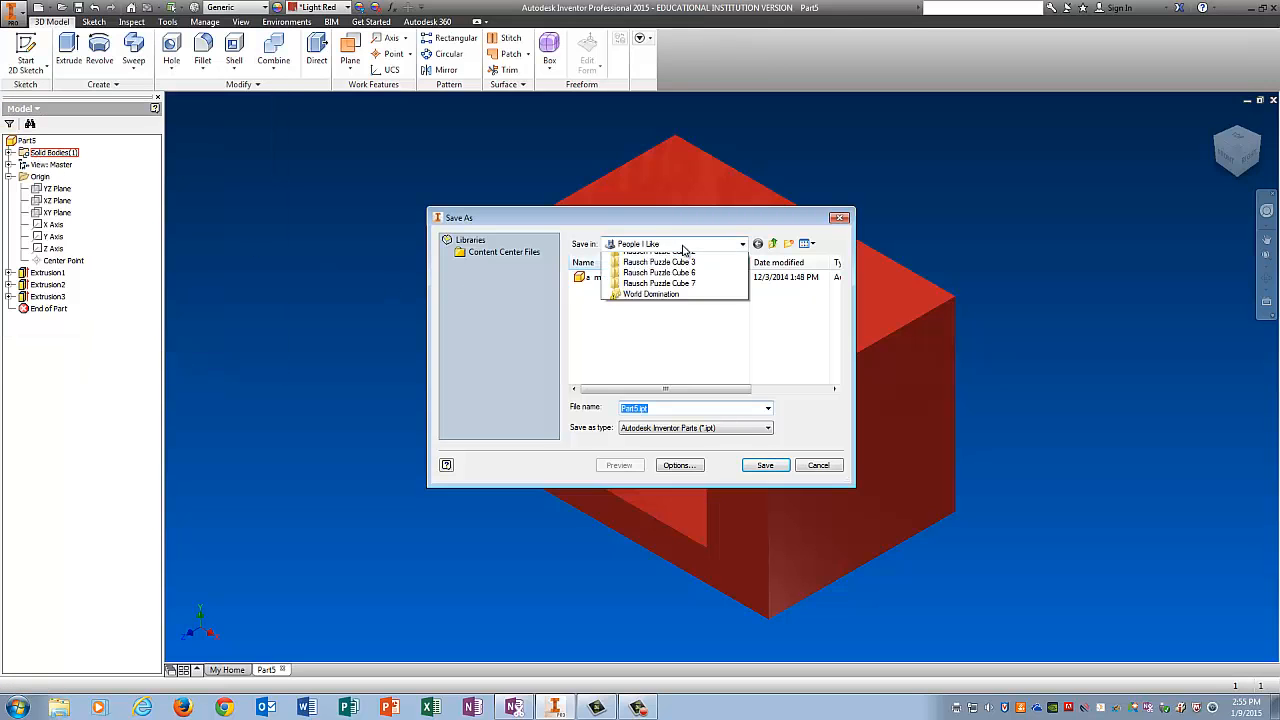
left_click(652, 270)
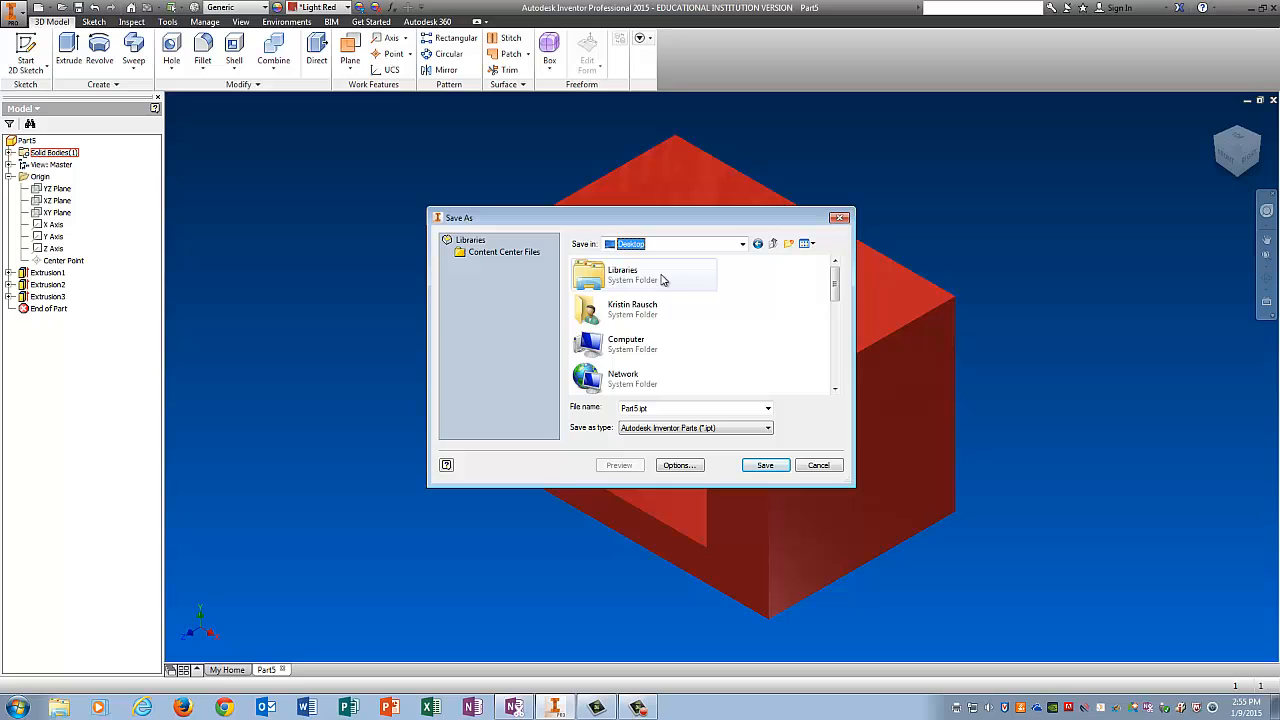
left_click(789, 244)
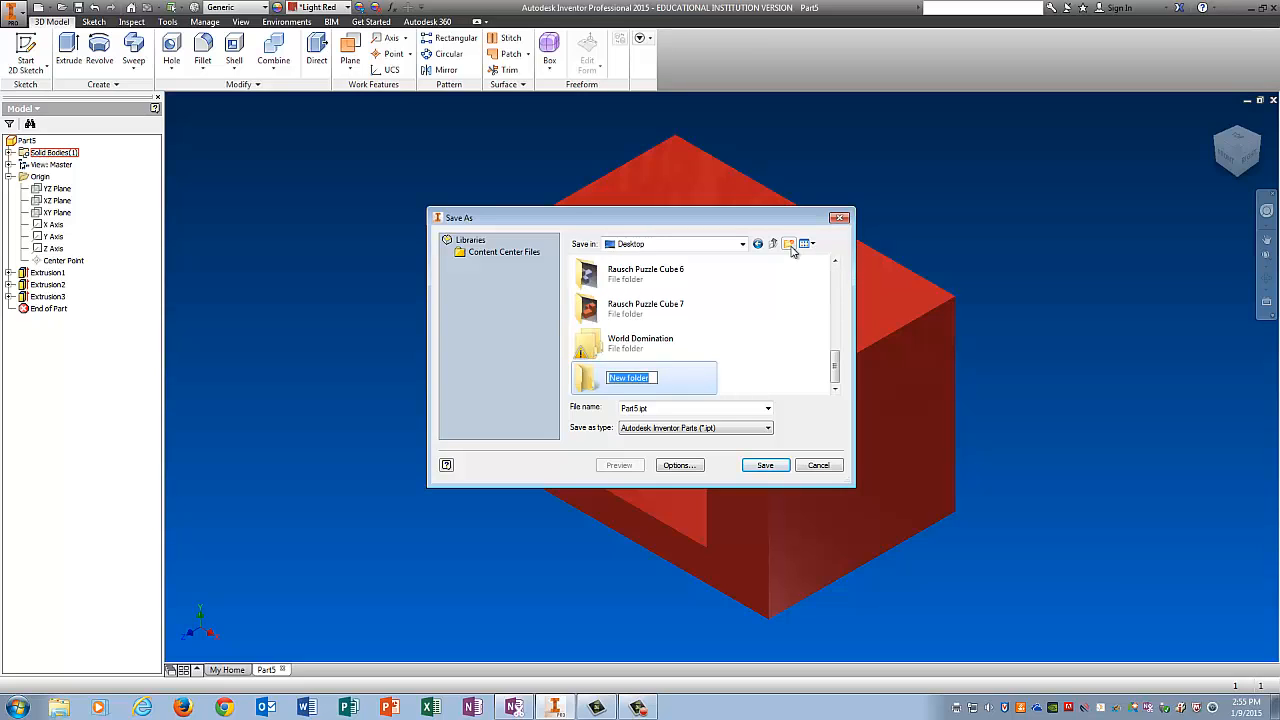
type("Practice")
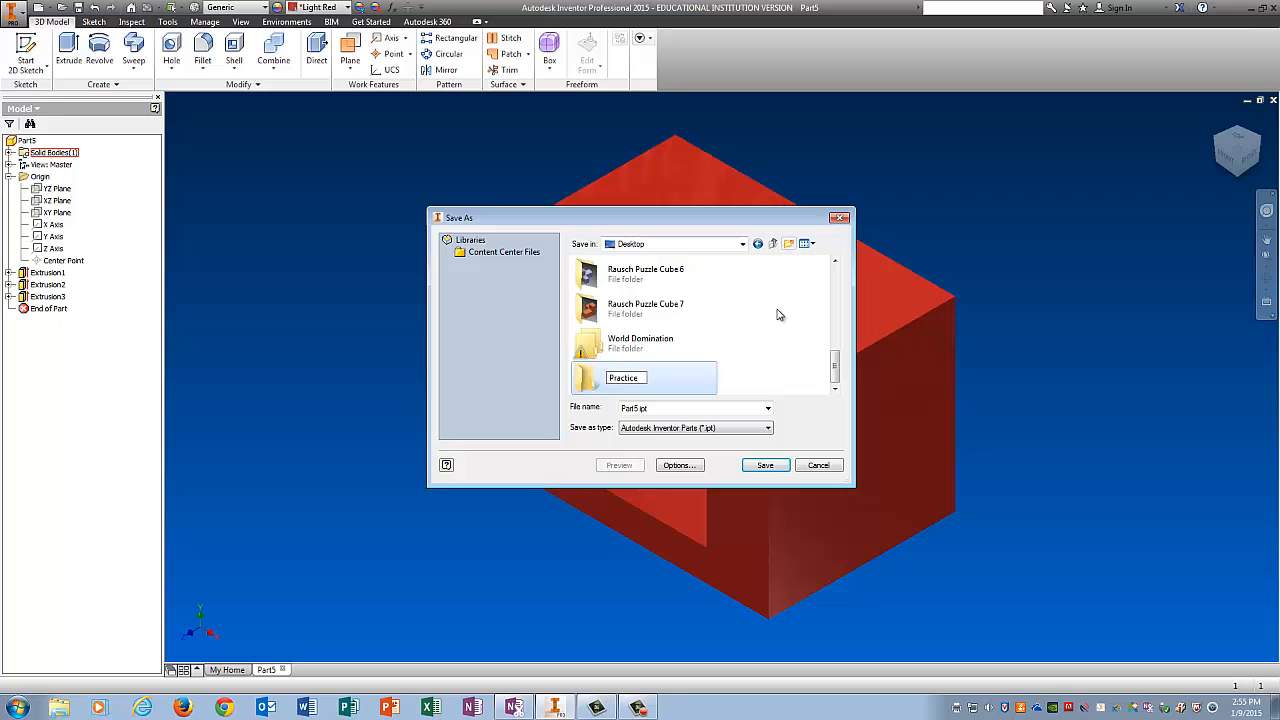
key("Return")
double_click(652, 380)
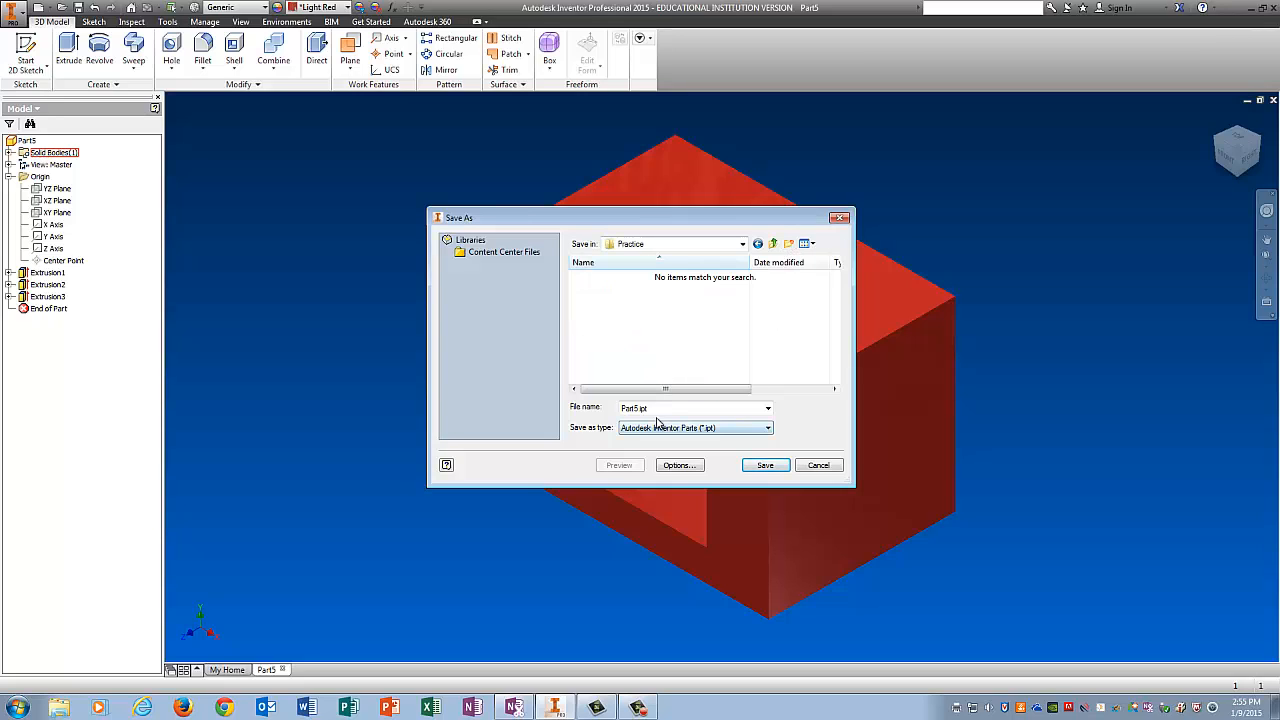
Step: Name the part file Number One and save it in the Practice folder
double_click(657, 409)
type("Number One")
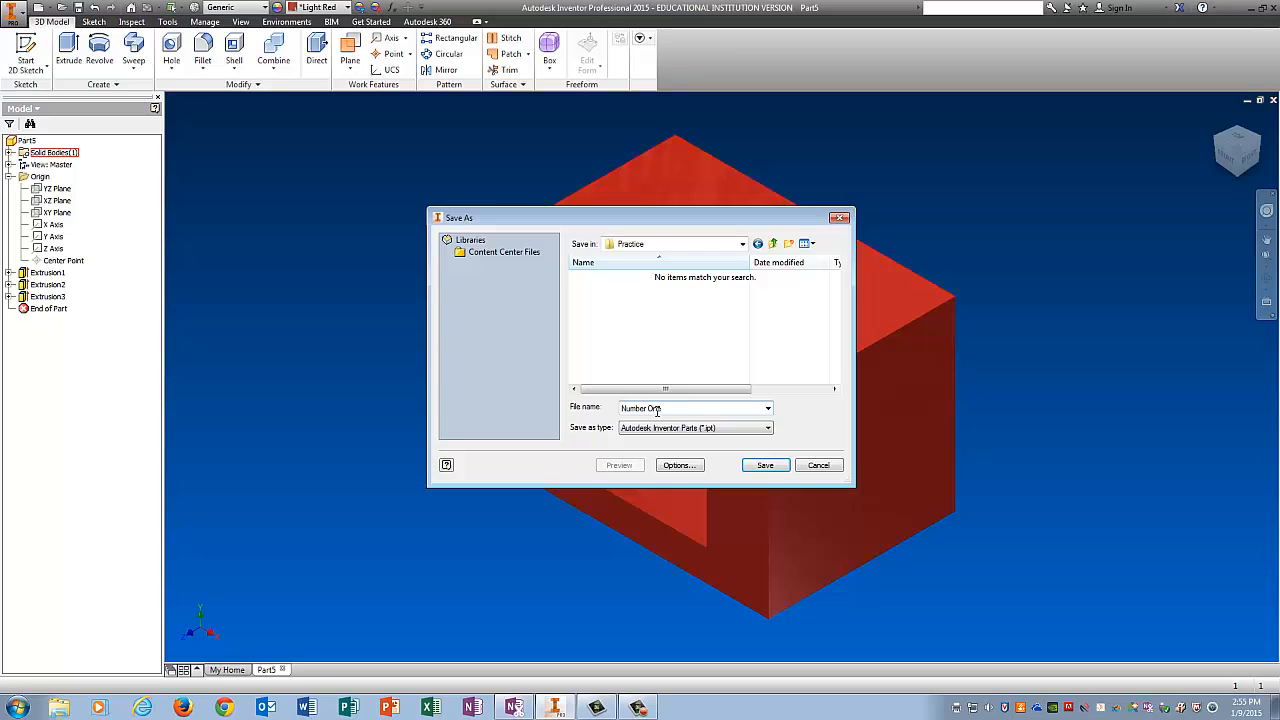
left_click(765, 466)
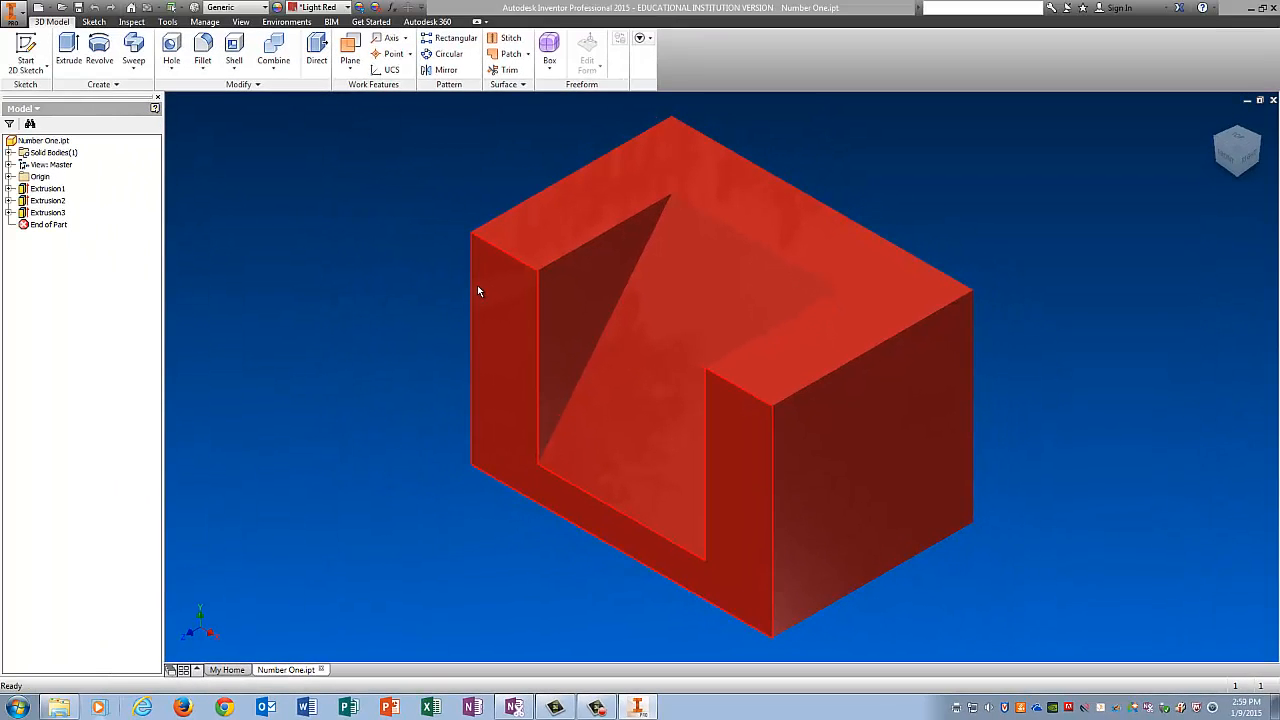
Step: Start a new drawing from the PLTW A.idw template and enter Practice as the project name
mouse_move(478, 290)
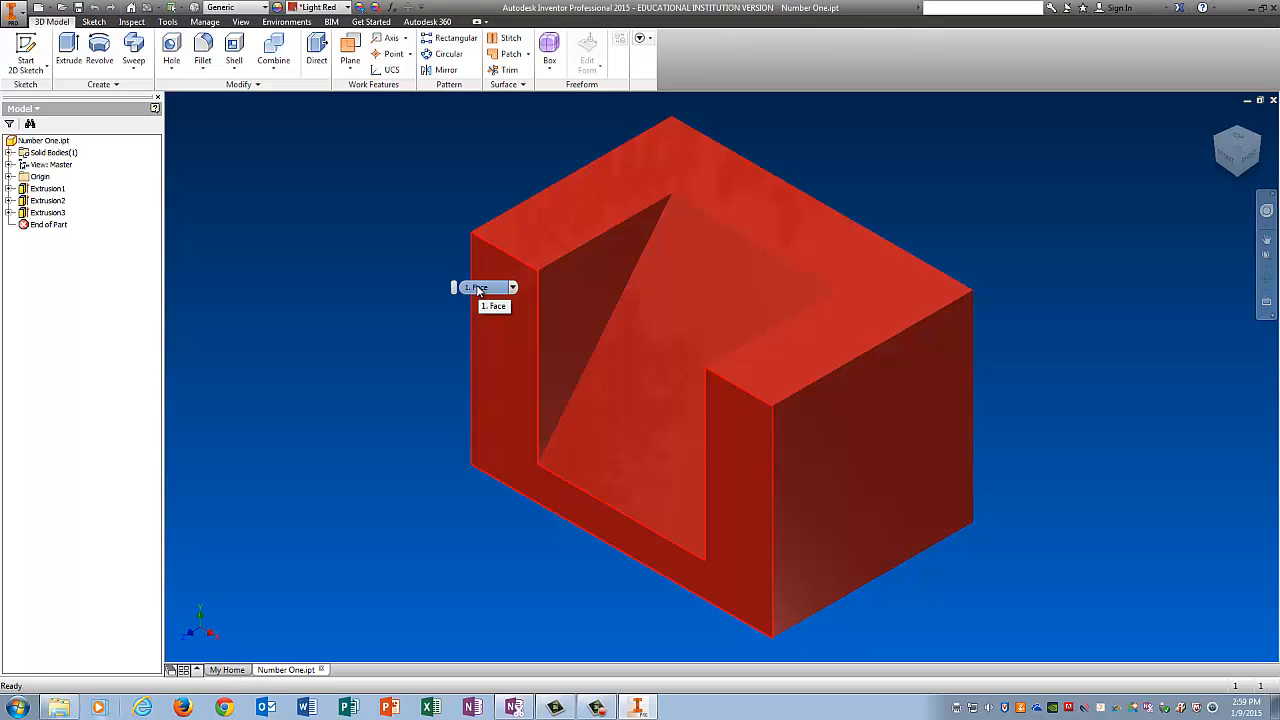
left_click(16, 20)
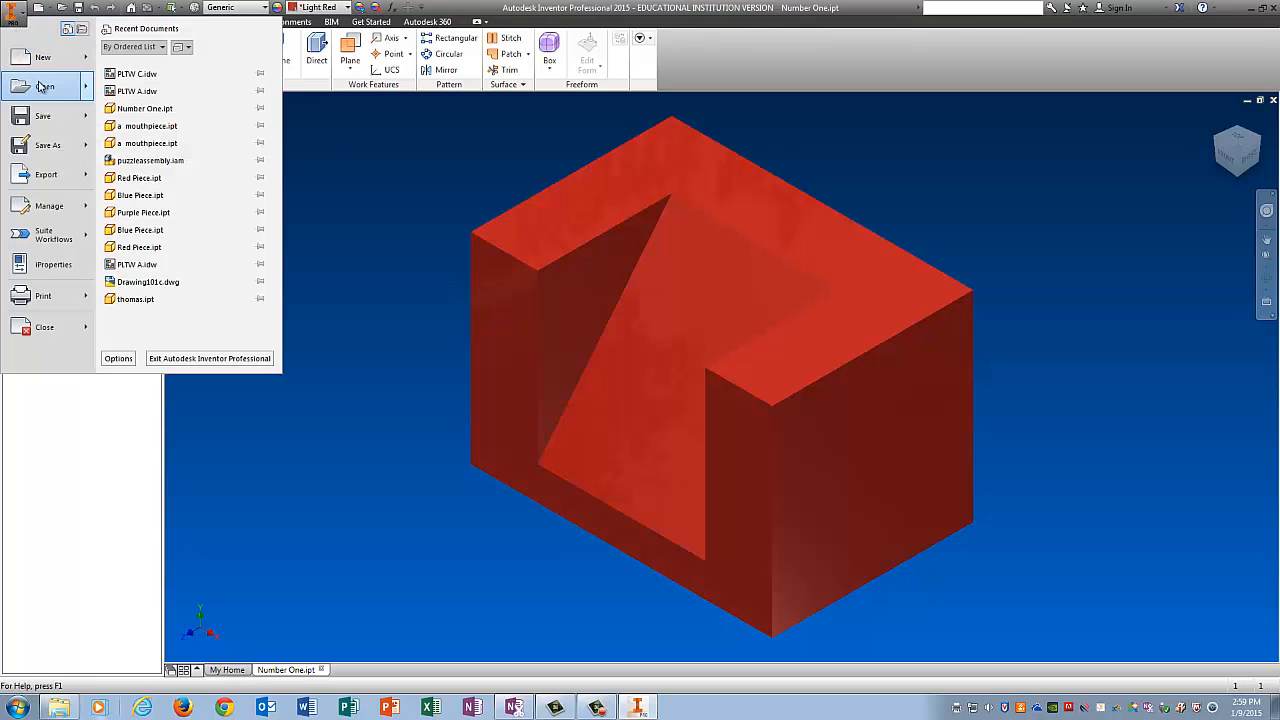
left_click(42, 58)
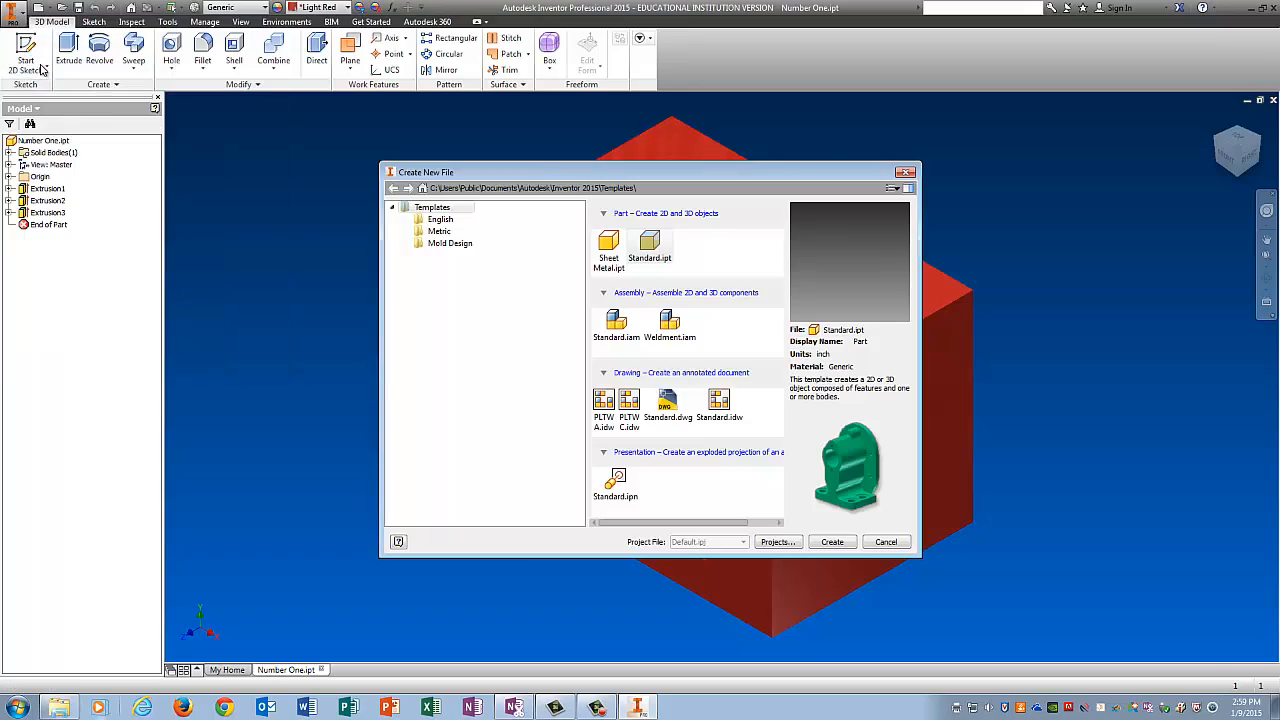
left_click(608, 408)
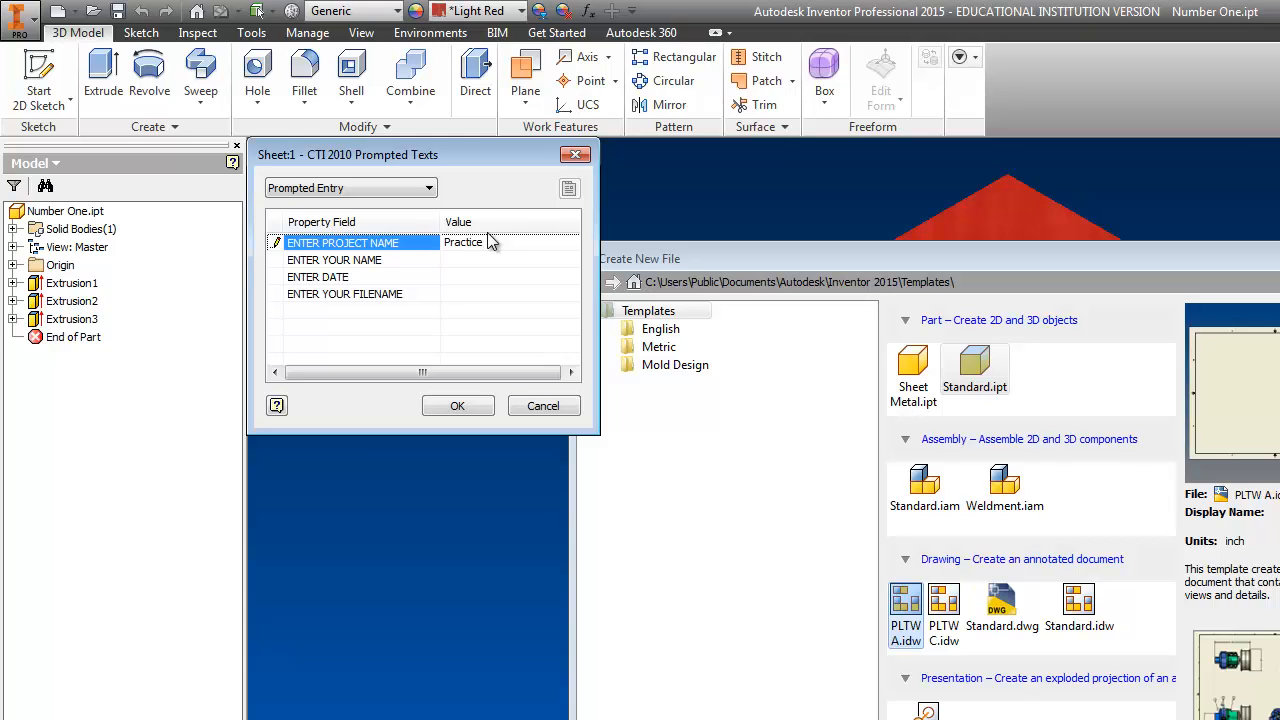
Step: Fill in the author's name, the date 1/9/15 and the filename Number One, and accept the prompts to create the drawing
left_click(493, 260)
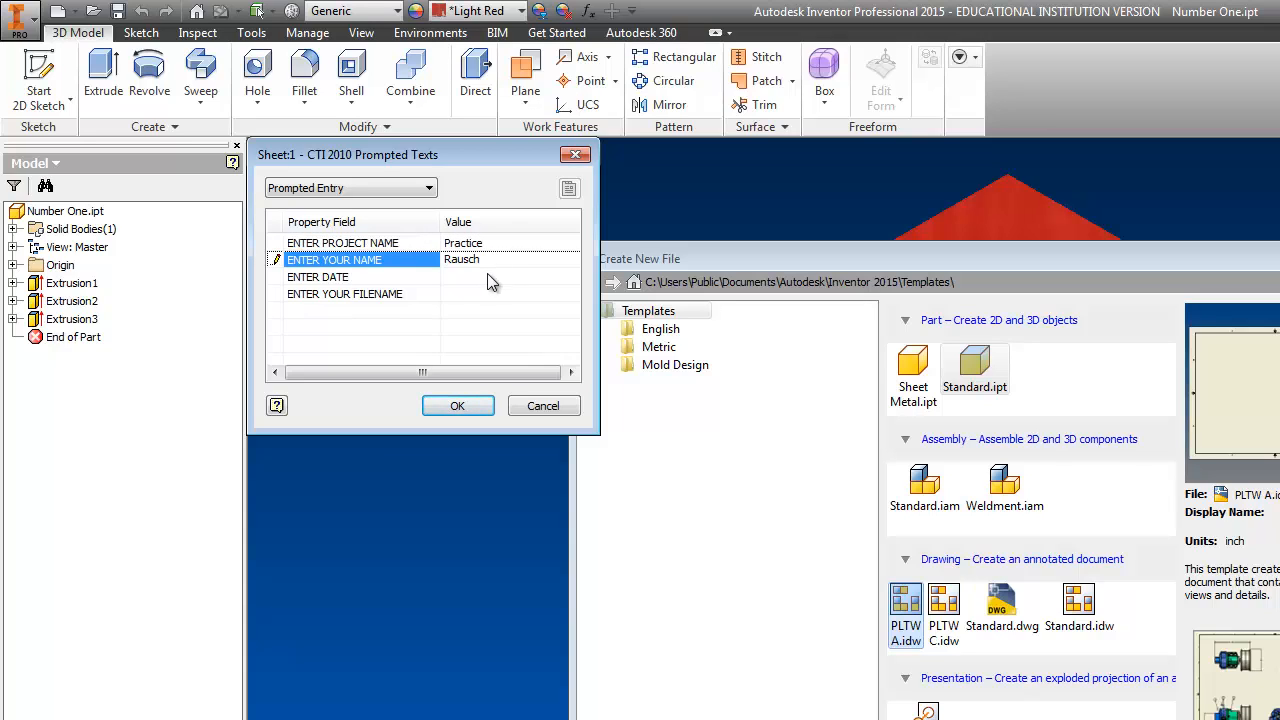
left_click(498, 277)
type("1/9/15")
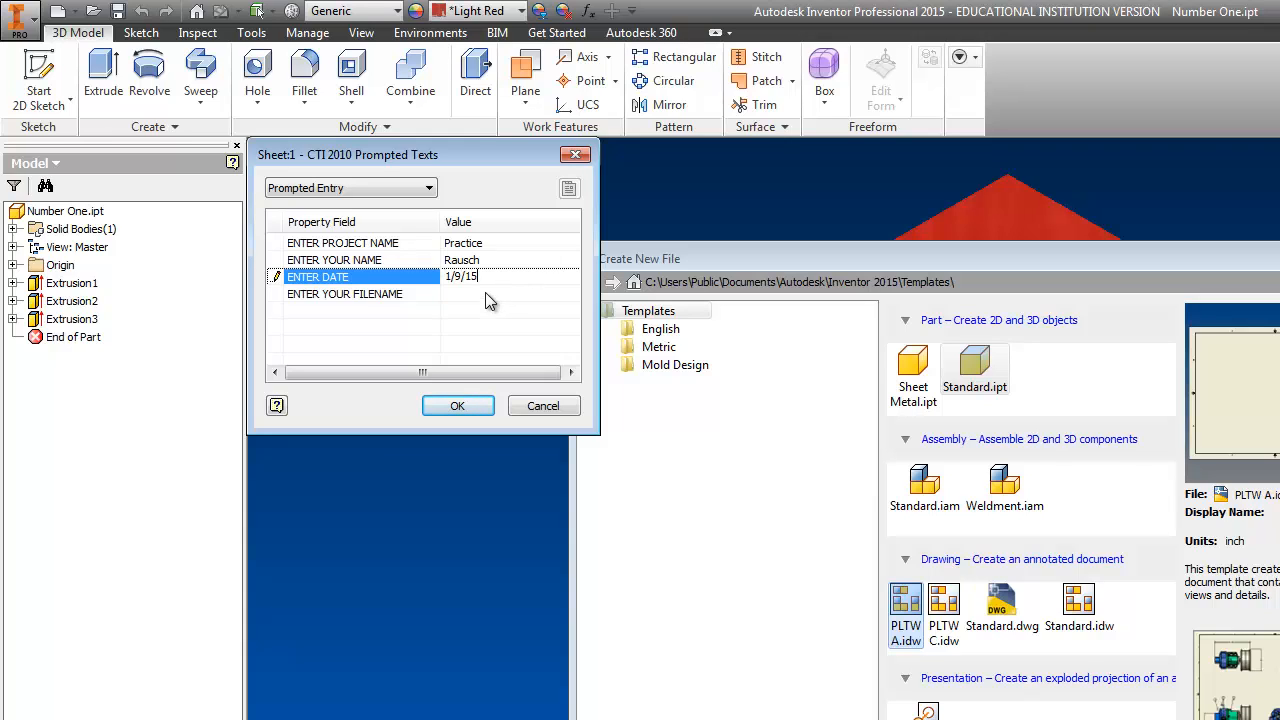
left_click(490, 294)
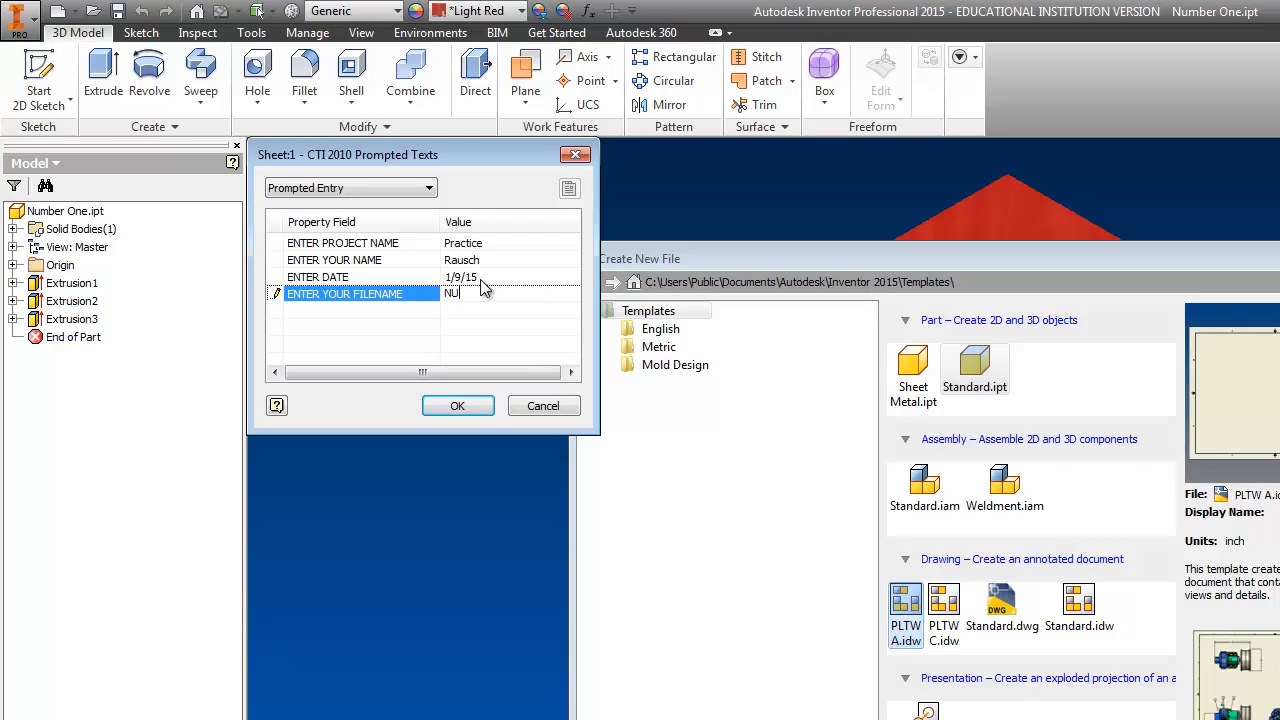
key("BackSpace")
key("BackSpace")
key("BackSpace")
key("BackSpace")
key("BackSpace")
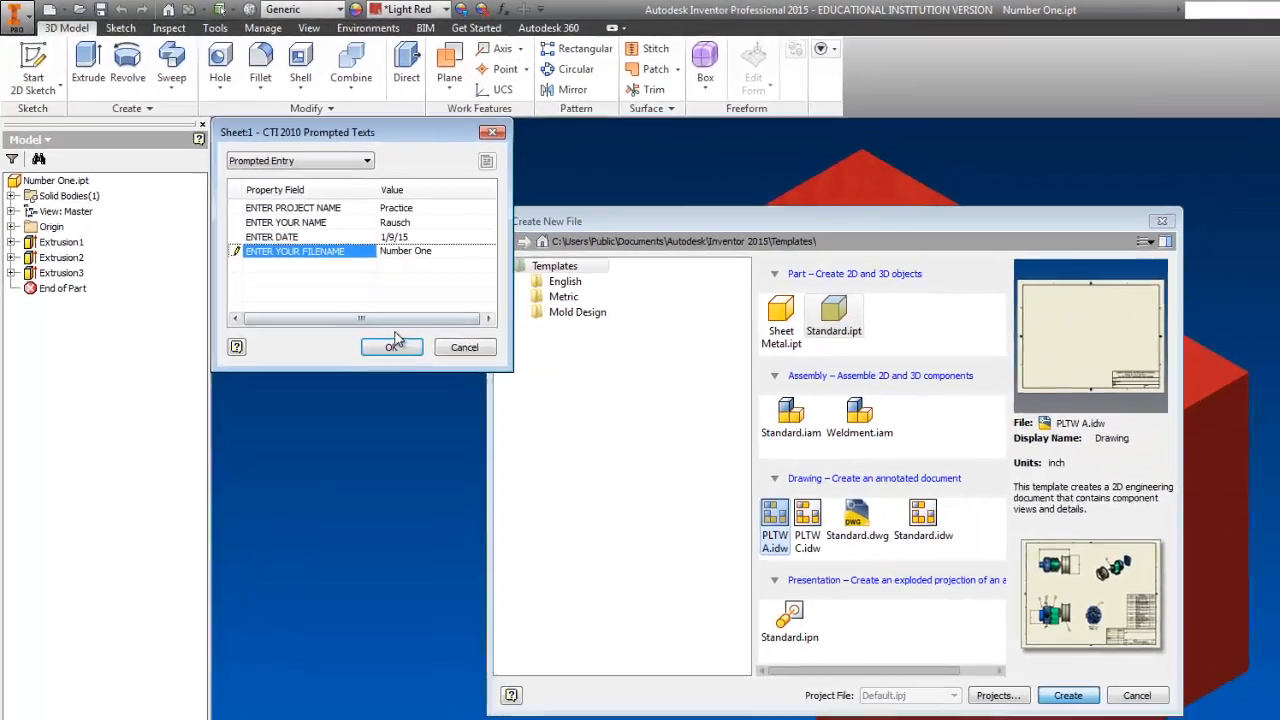
left_click(459, 407)
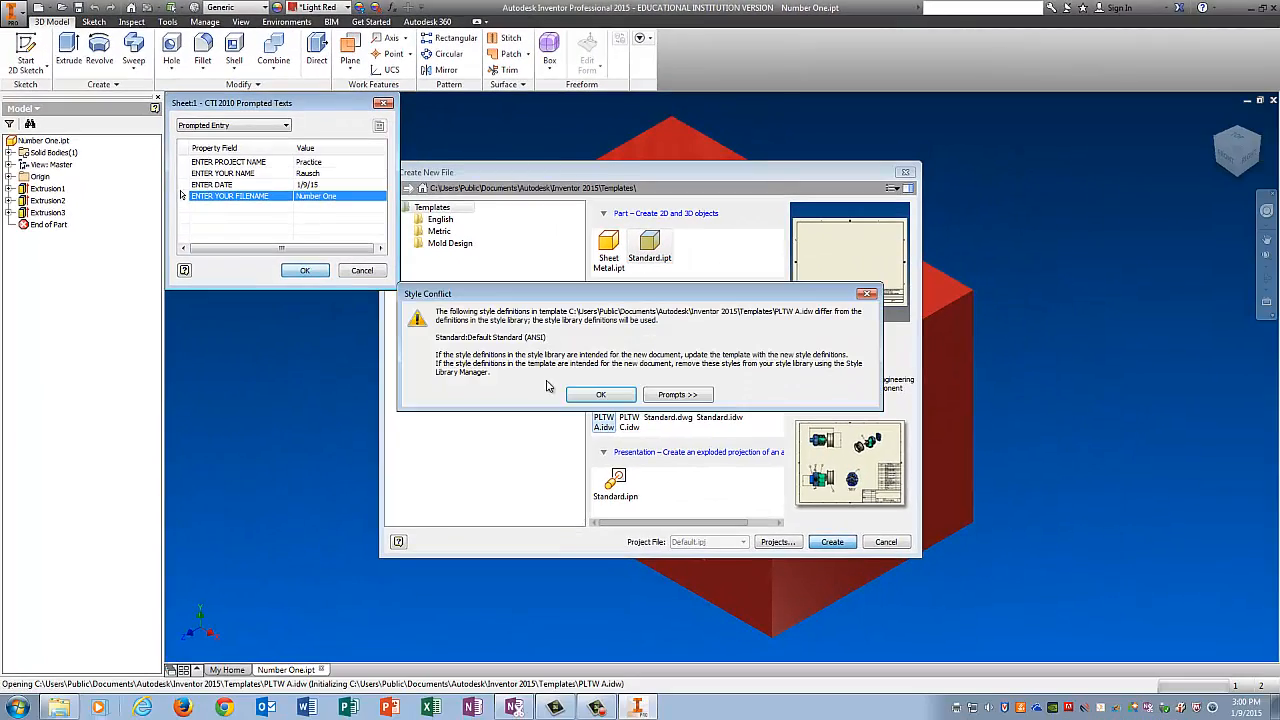
left_click(600, 395)
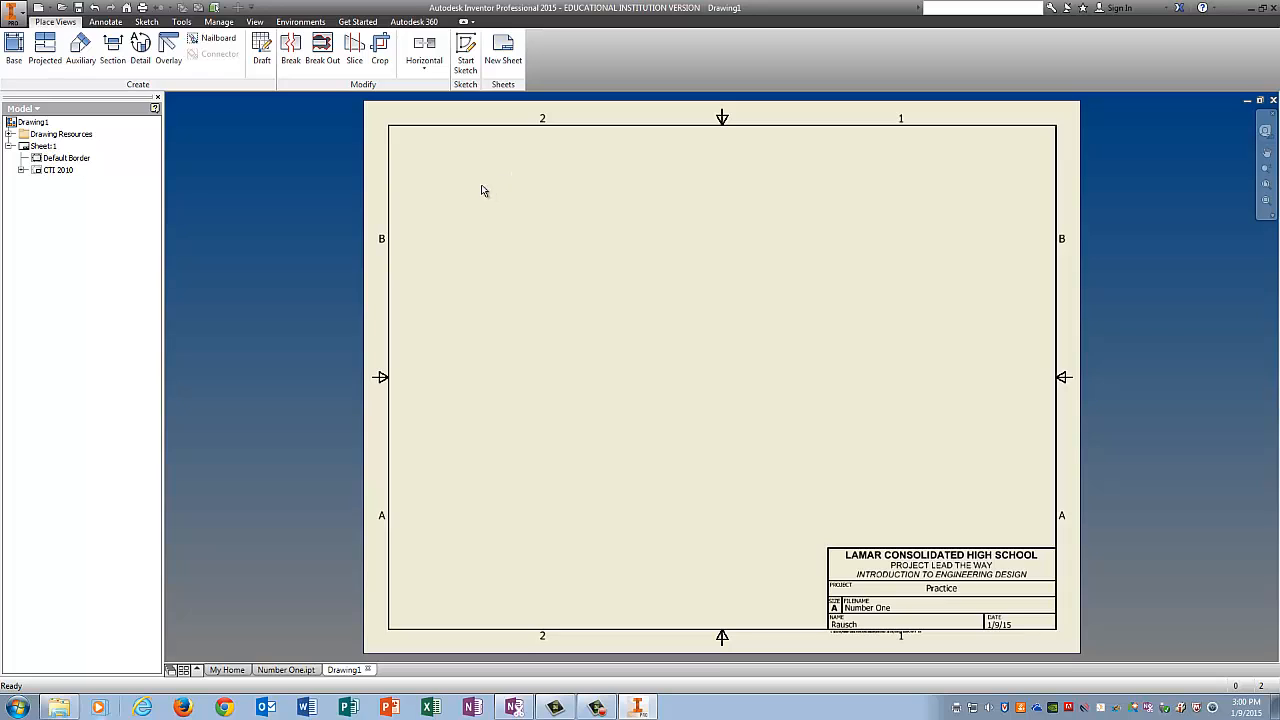
Step: Place a front base view of Number One.ipt at 1:1 scale and project top, right-side and isometric views from it
left_click(15, 55)
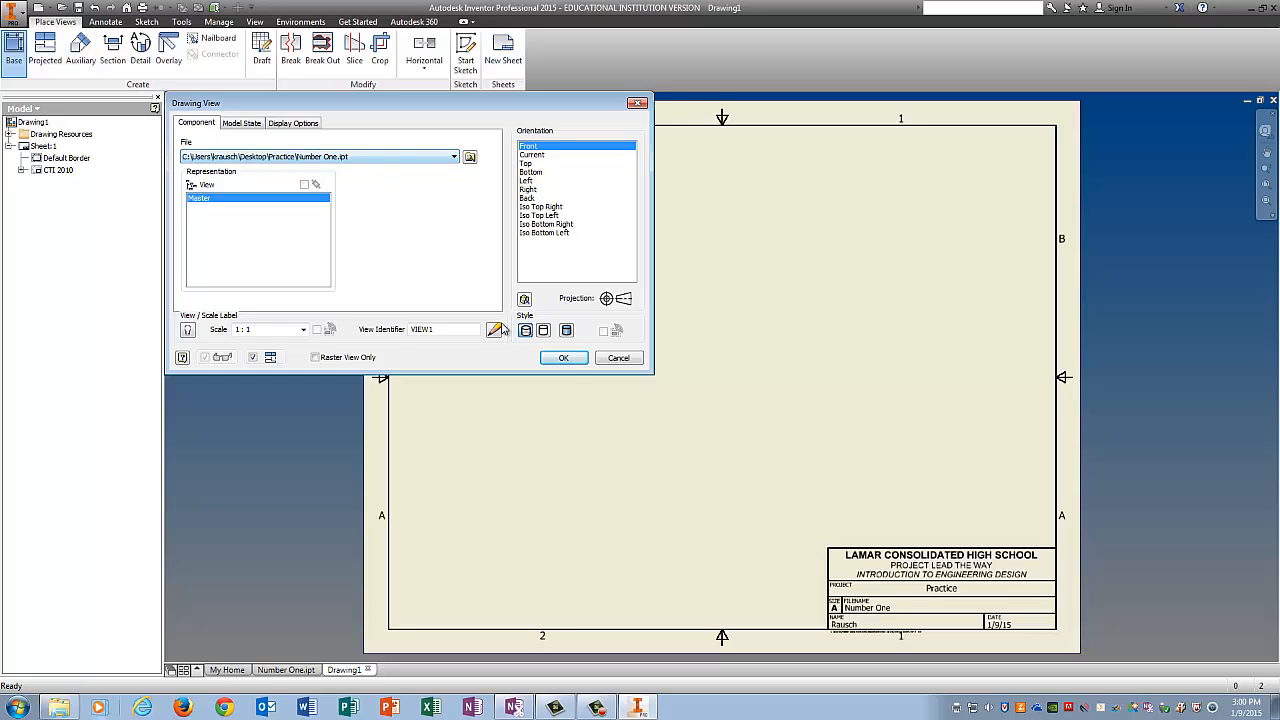
left_click(566, 359)
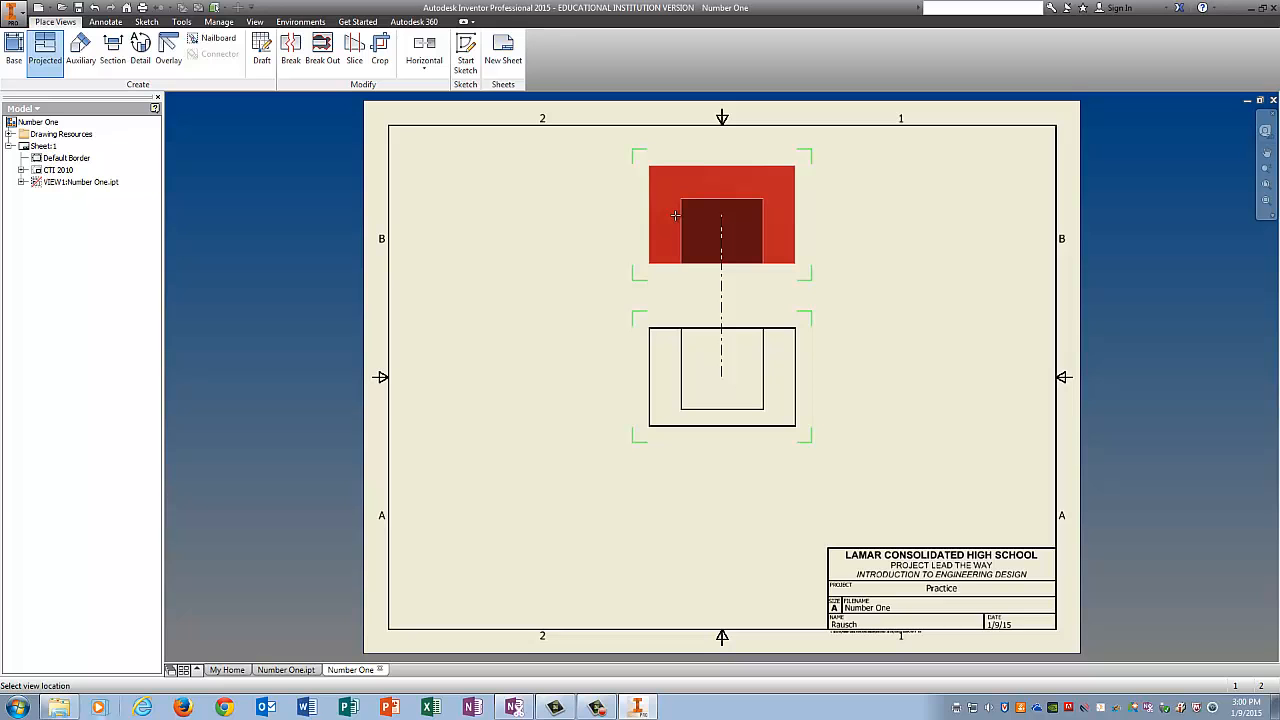
left_click(678, 215)
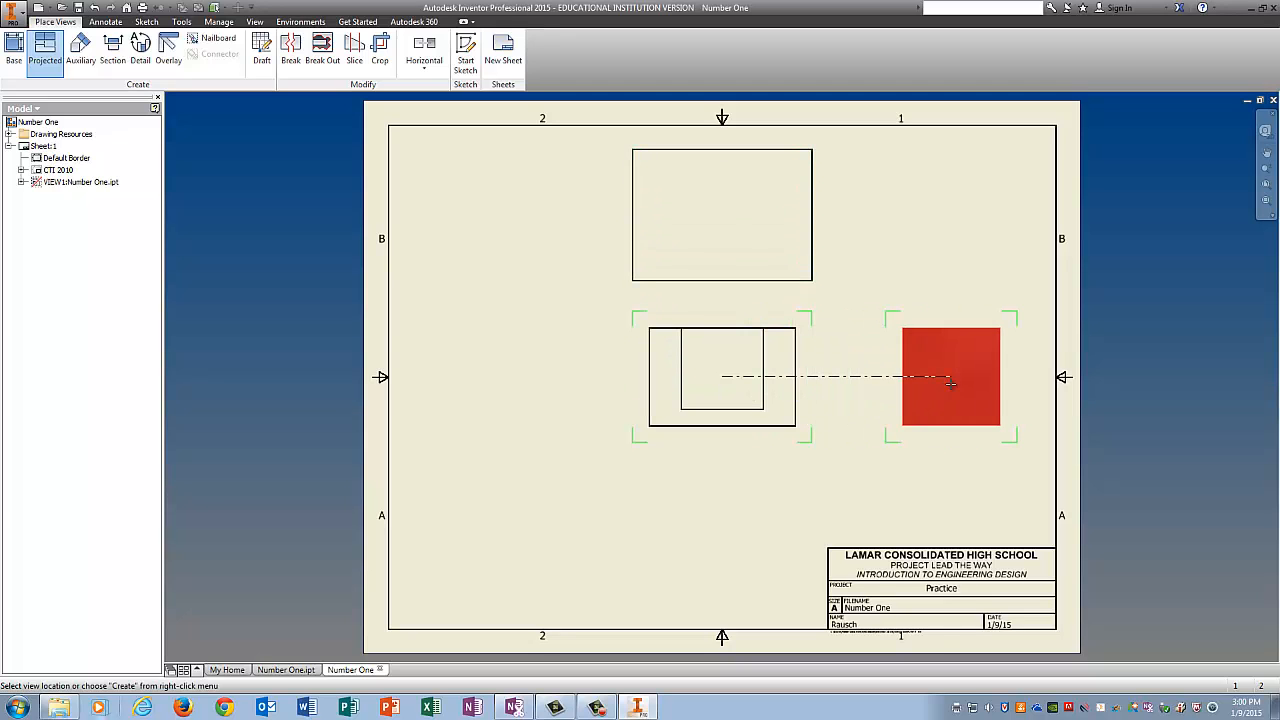
left_click(950, 376)
left_click(900, 212)
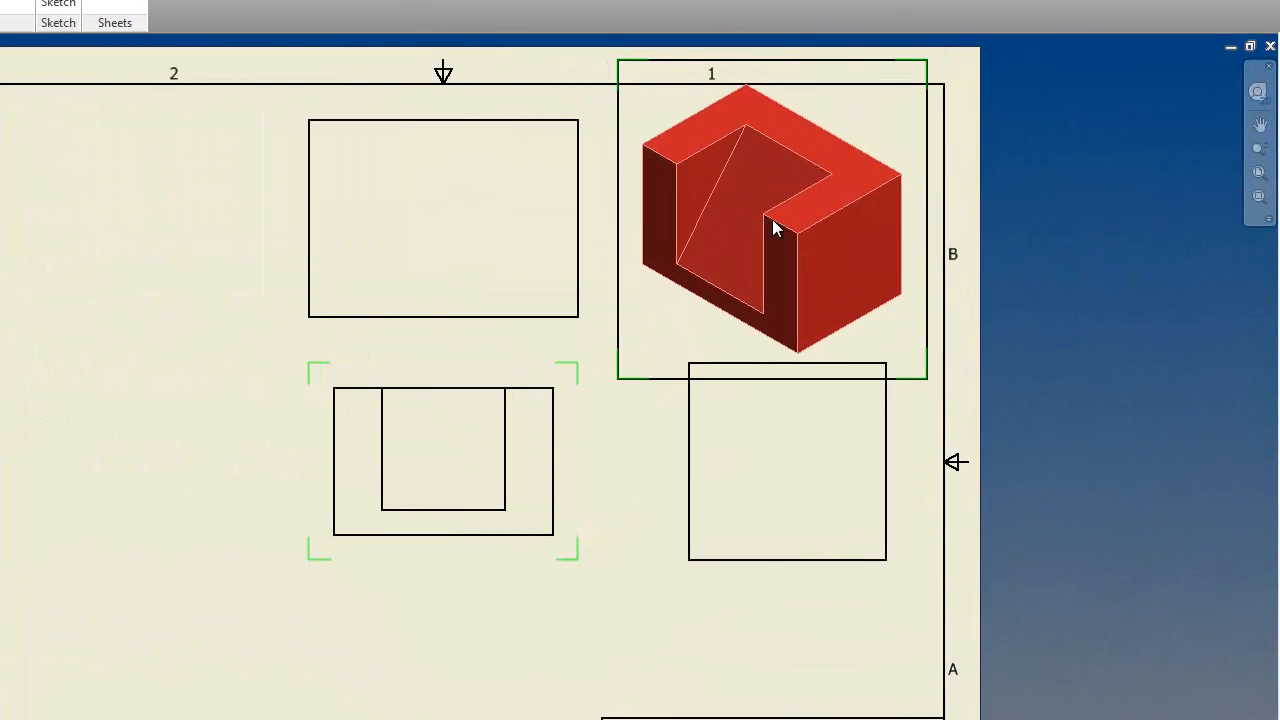
right_click(912, 223)
left_click(846, 219)
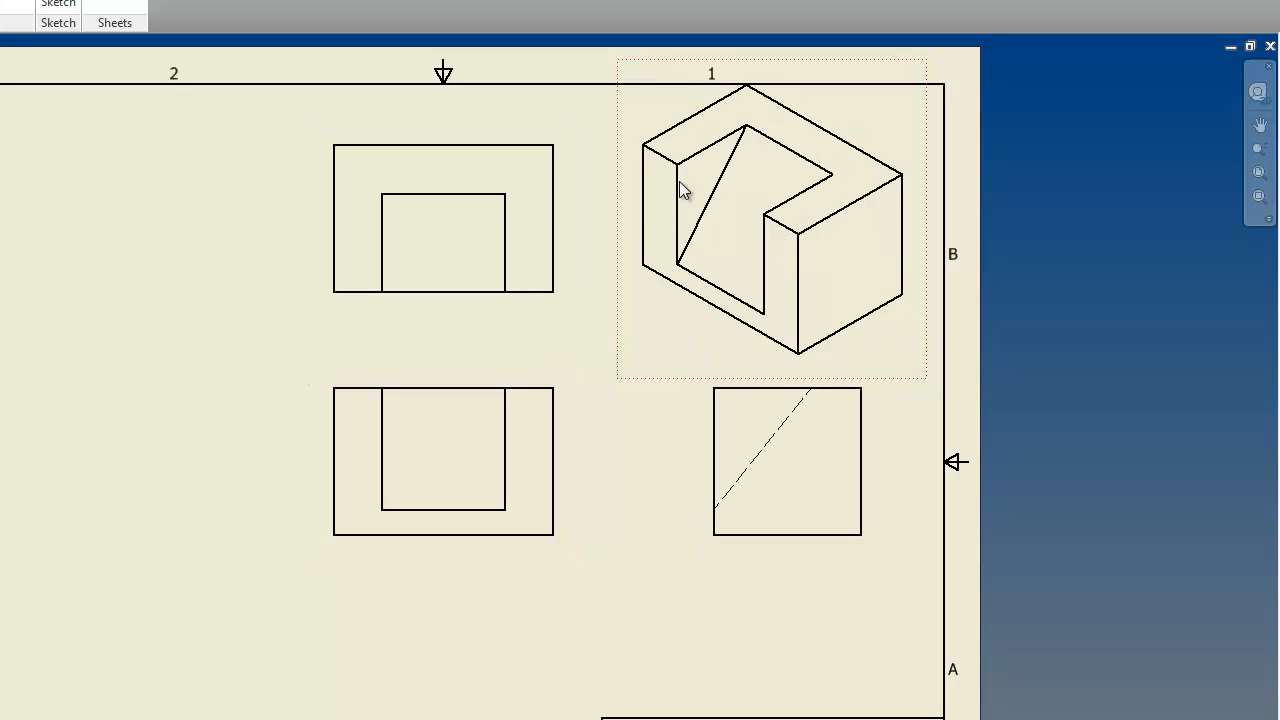
Step: Rearrange the front, right-side, top and isometric views so they are spread out evenly inside the sheet border
left_click_drag(535, 362, 364, 478)
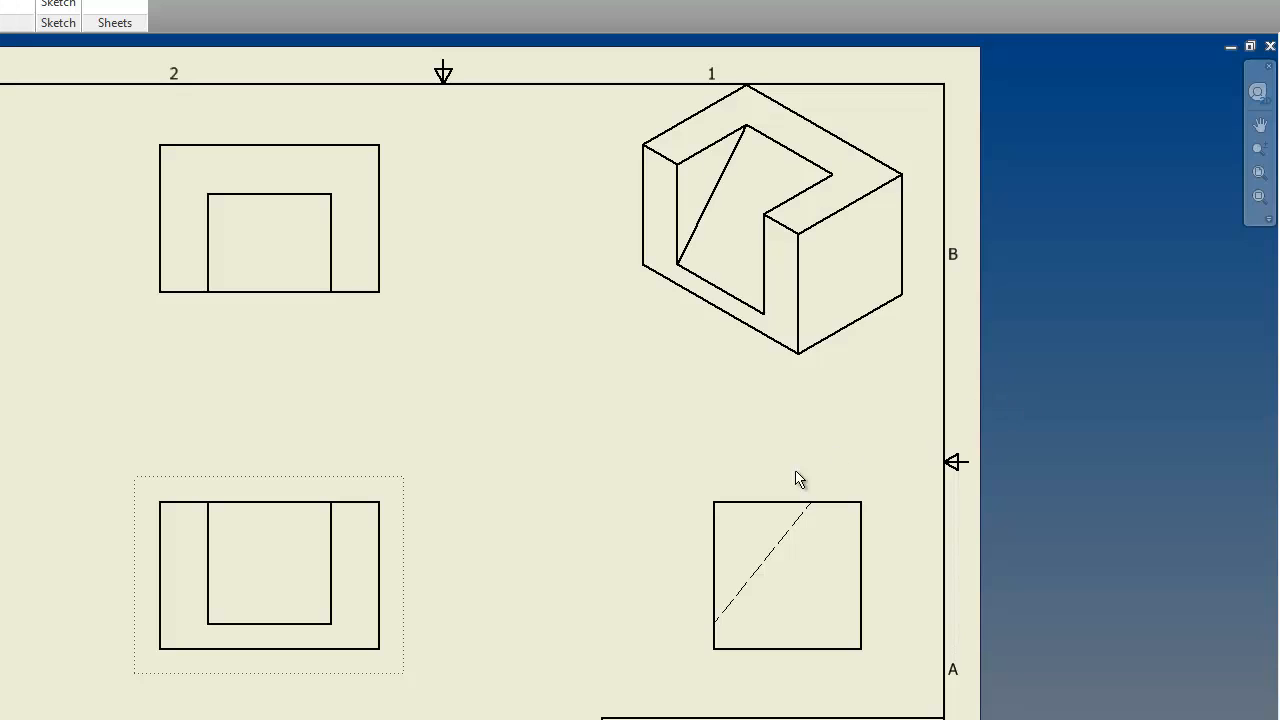
left_click_drag(786, 478, 645, 482)
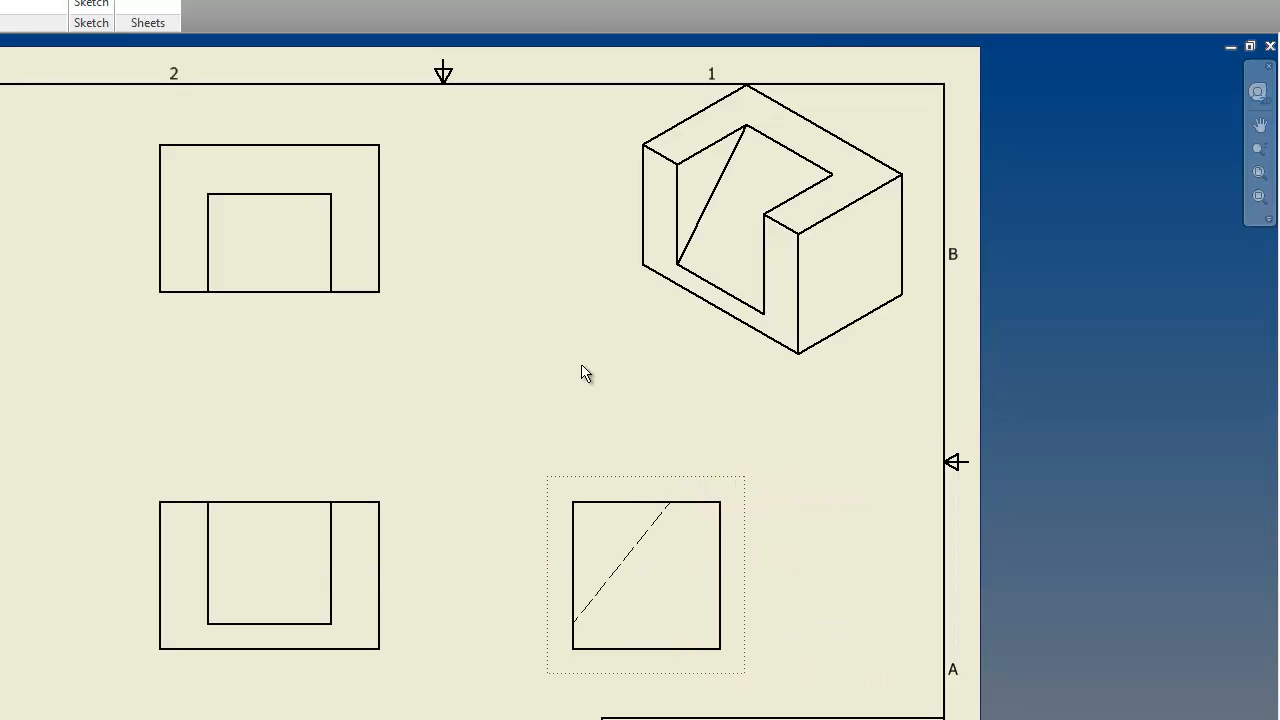
left_click_drag(338, 150, 323, 200)
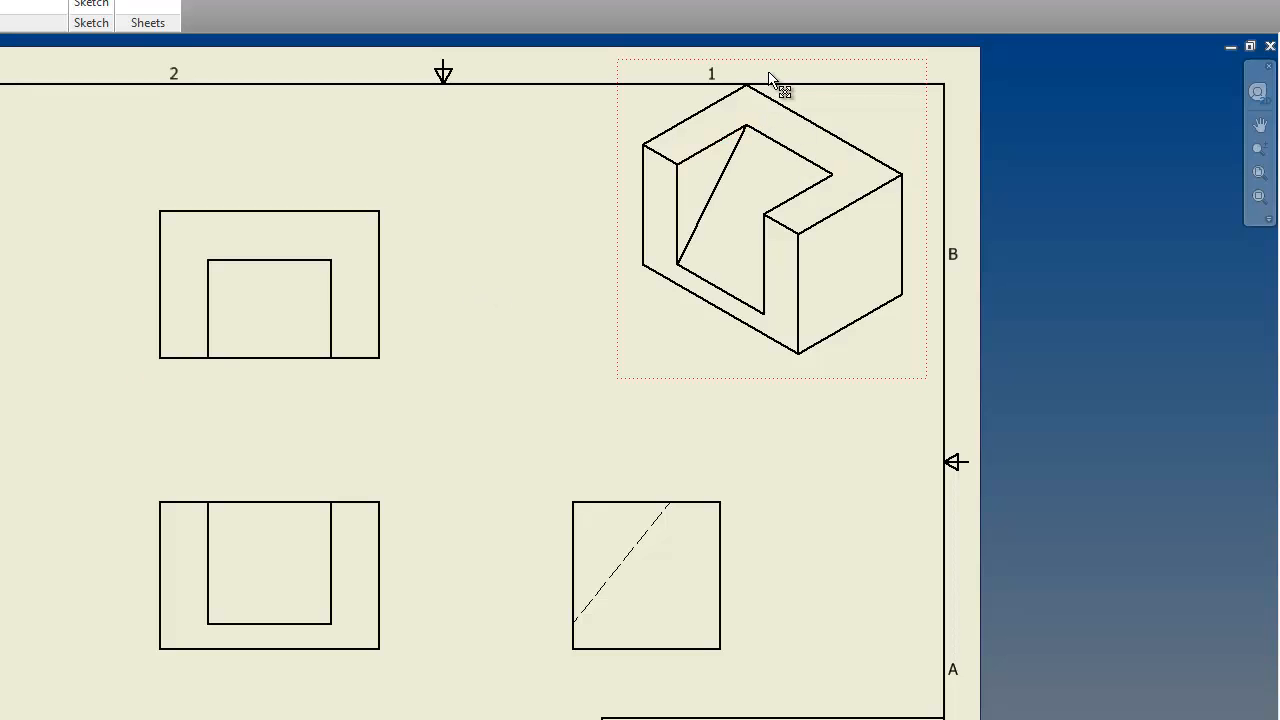
left_click_drag(767, 84, 818, 190)
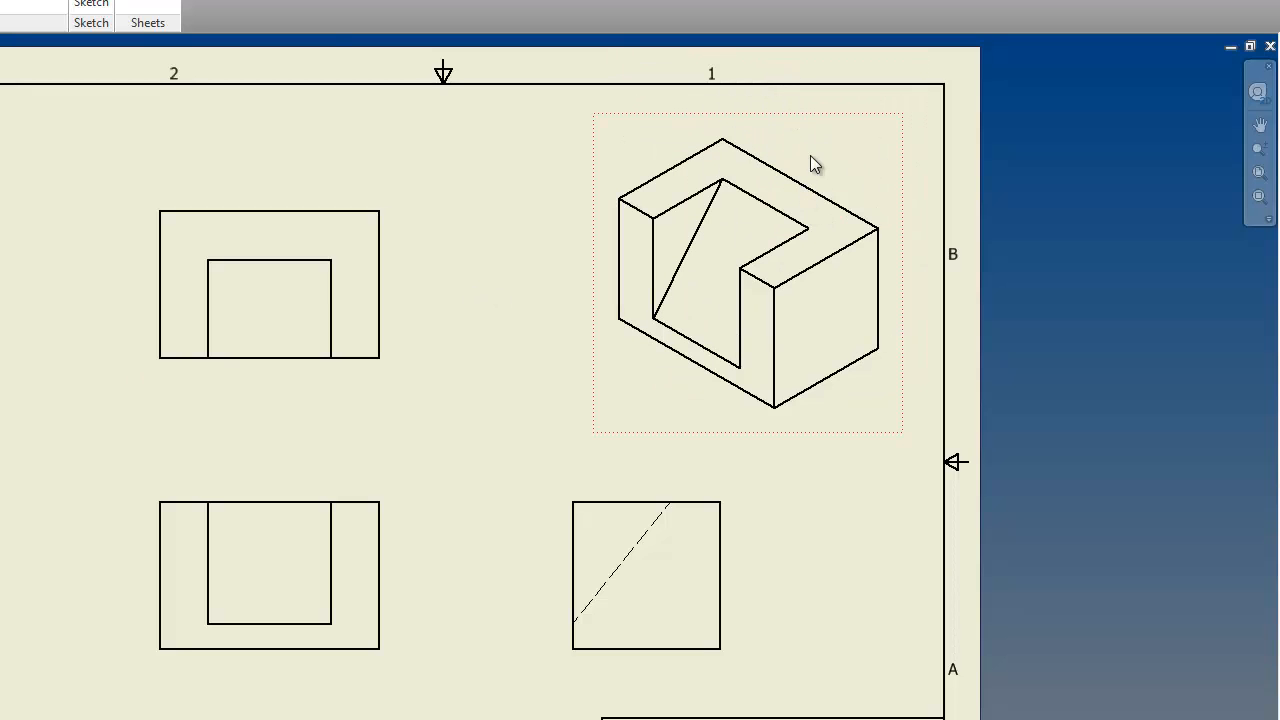
Step: Set the isometric view's display style to shaded
double_click(881, 153)
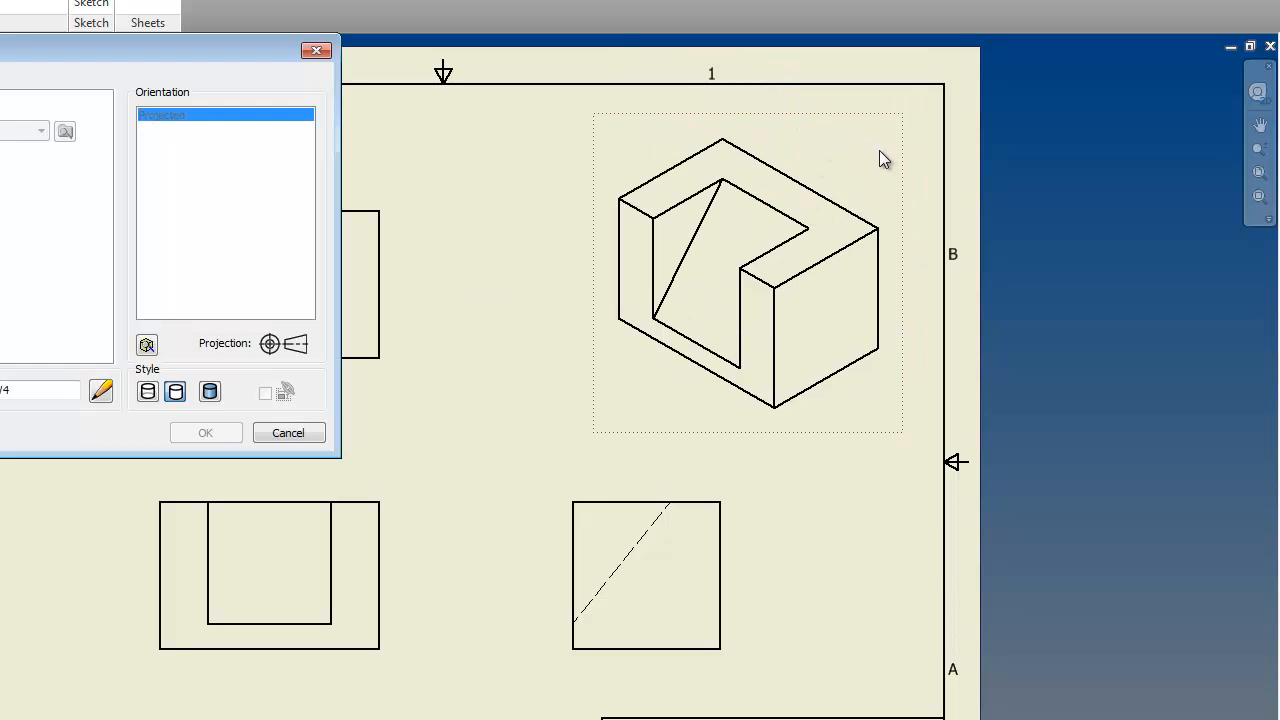
left_click(215, 392)
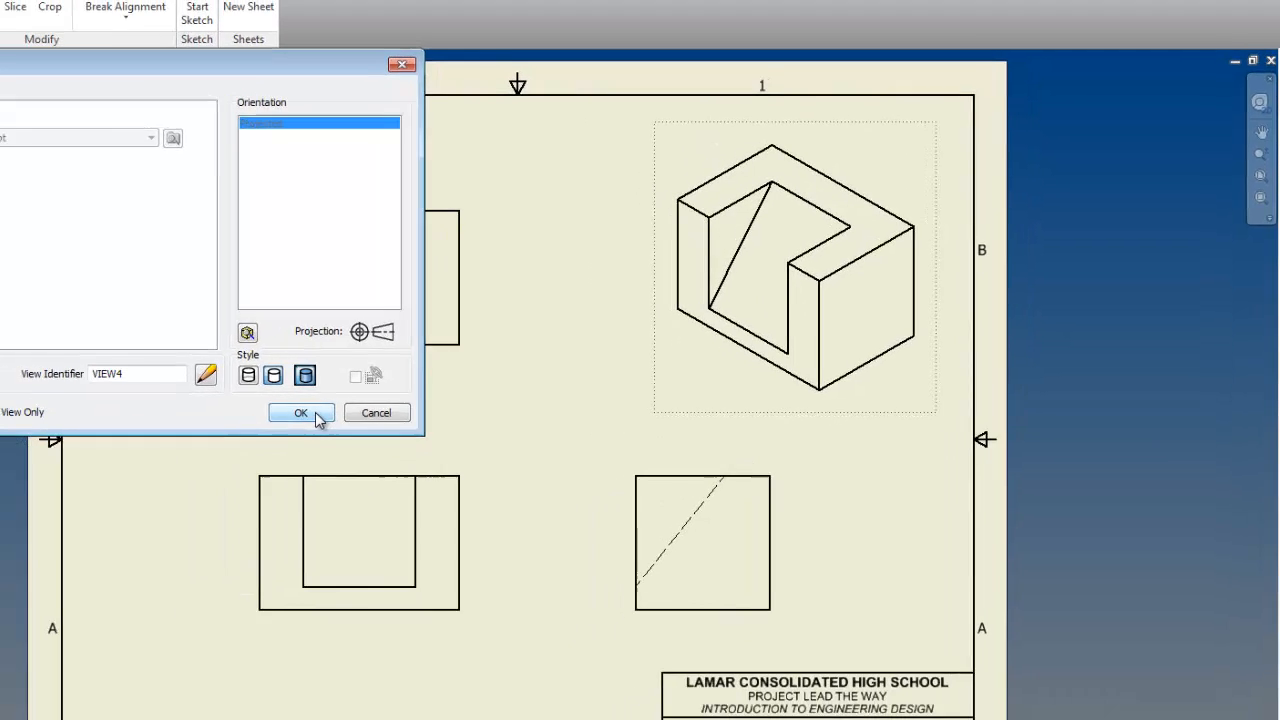
left_click(315, 412)
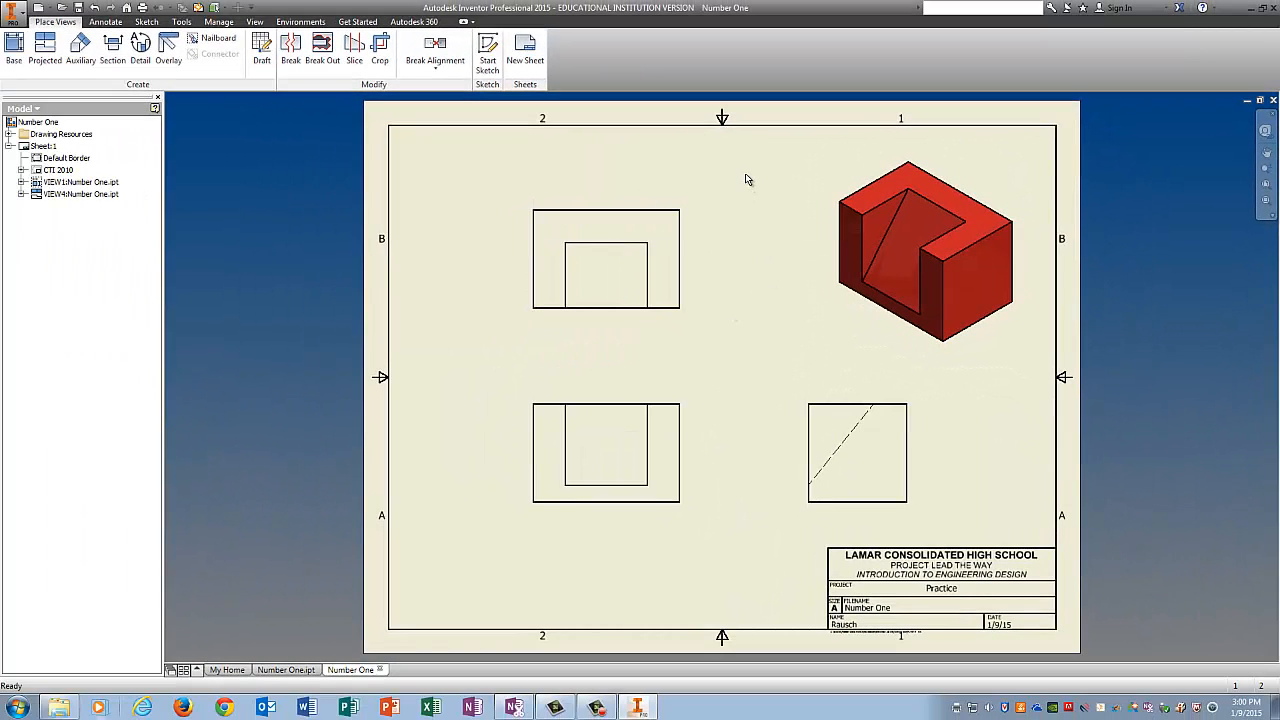